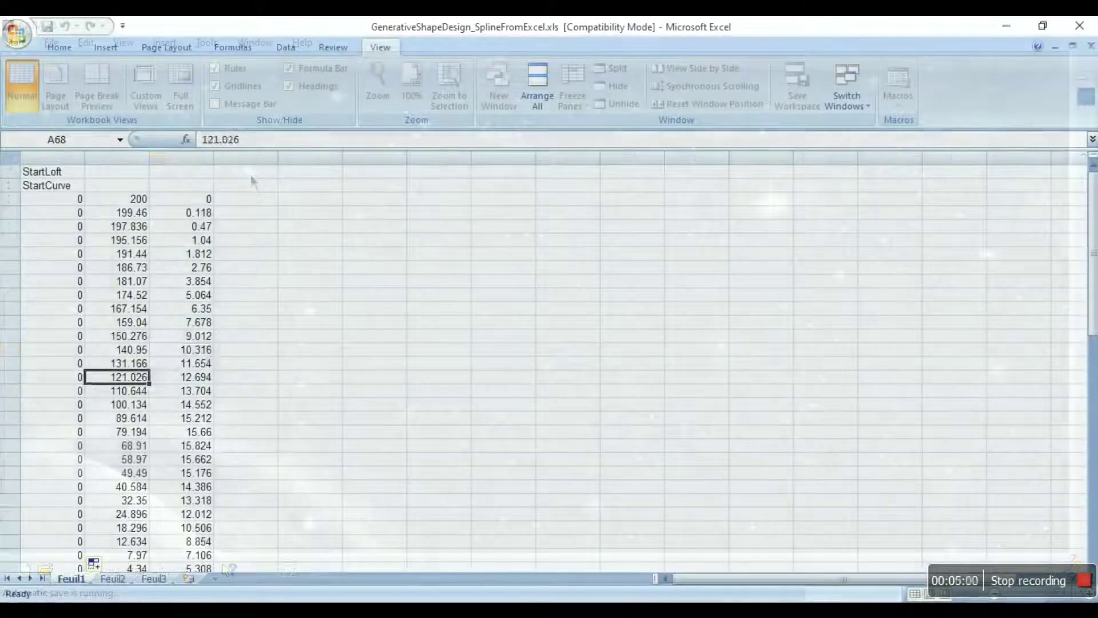
key("Down")
key("Down")
key("Down")
key("Down")
key("Down")
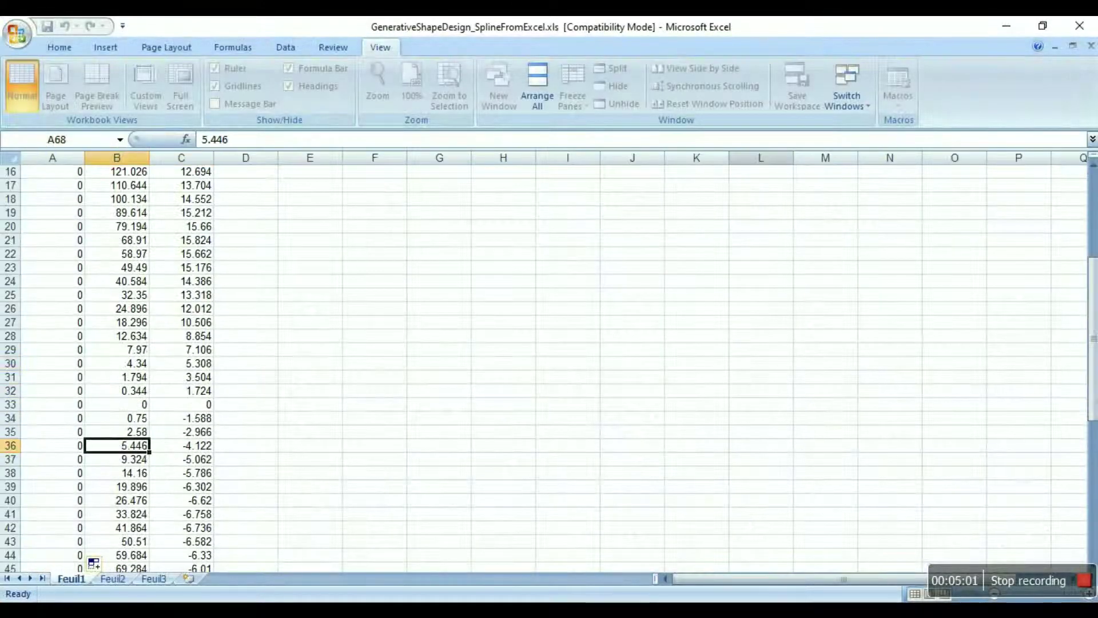
Switch to CATIA V5 and start a Sketcher session in a new part named airfoil.
mouse_move(654, 602)
left_click(654, 562)
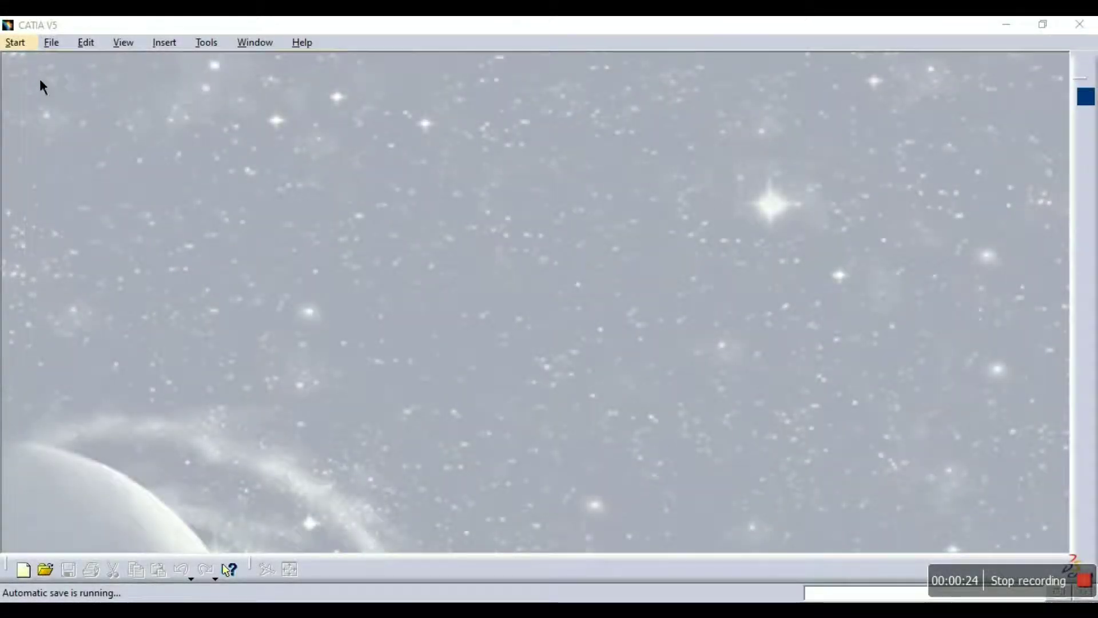
left_click(26, 46)
mouse_move(113, 136)
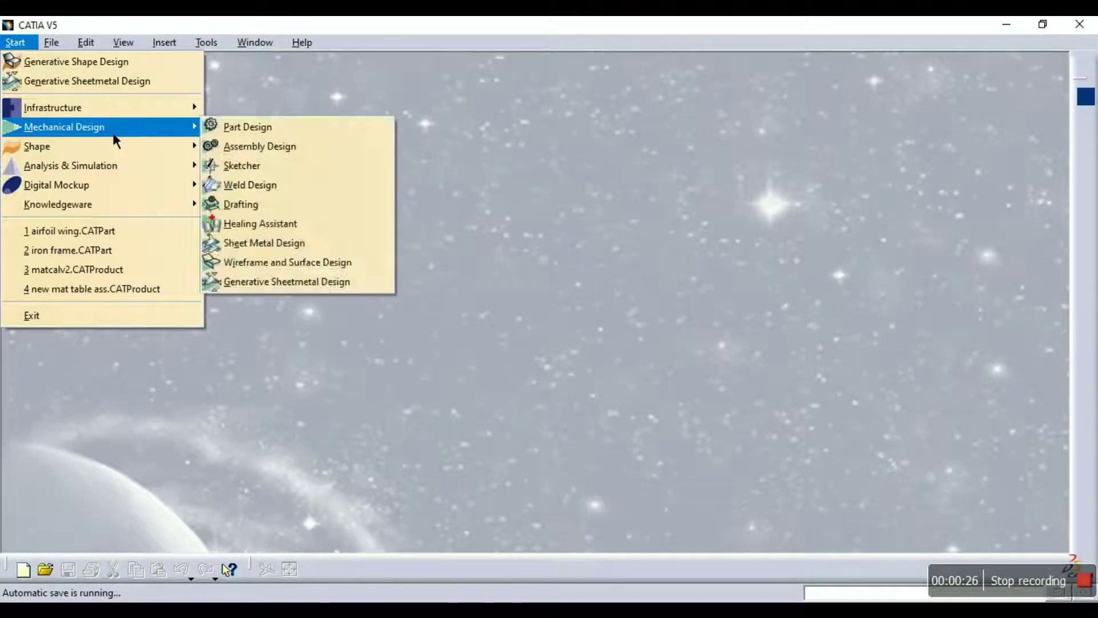
left_click(290, 171)
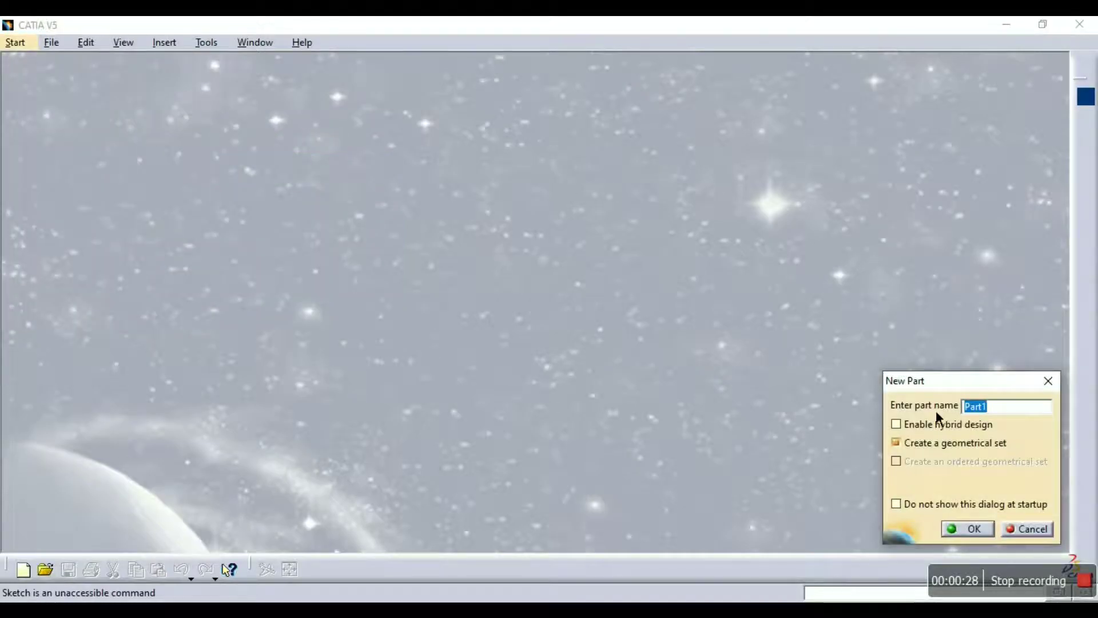
type("airfoi")
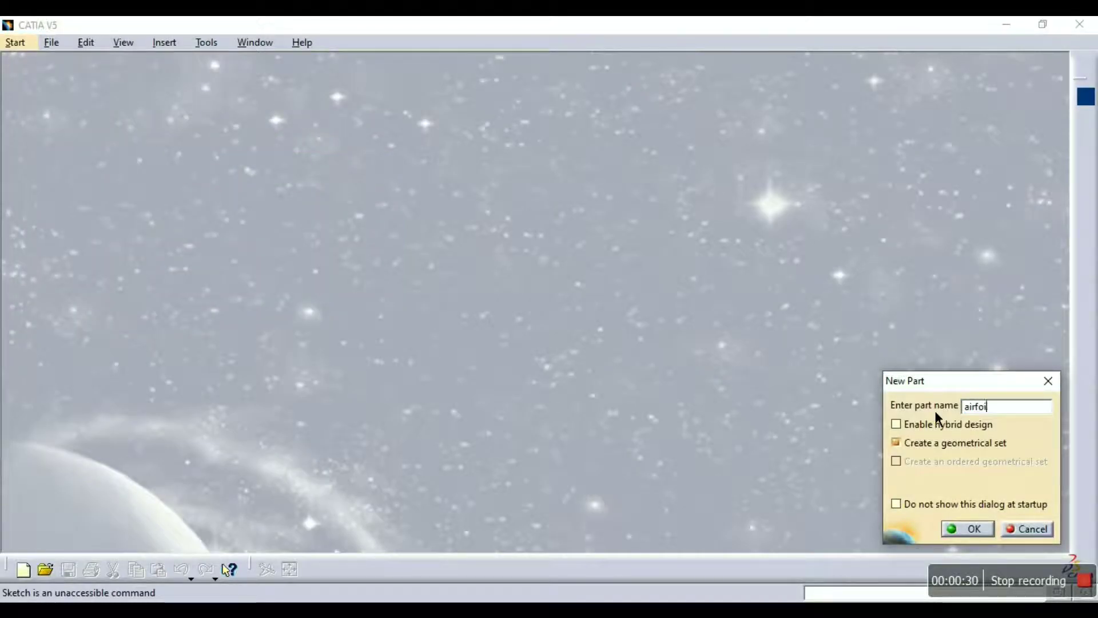
type("l")
key("Return")
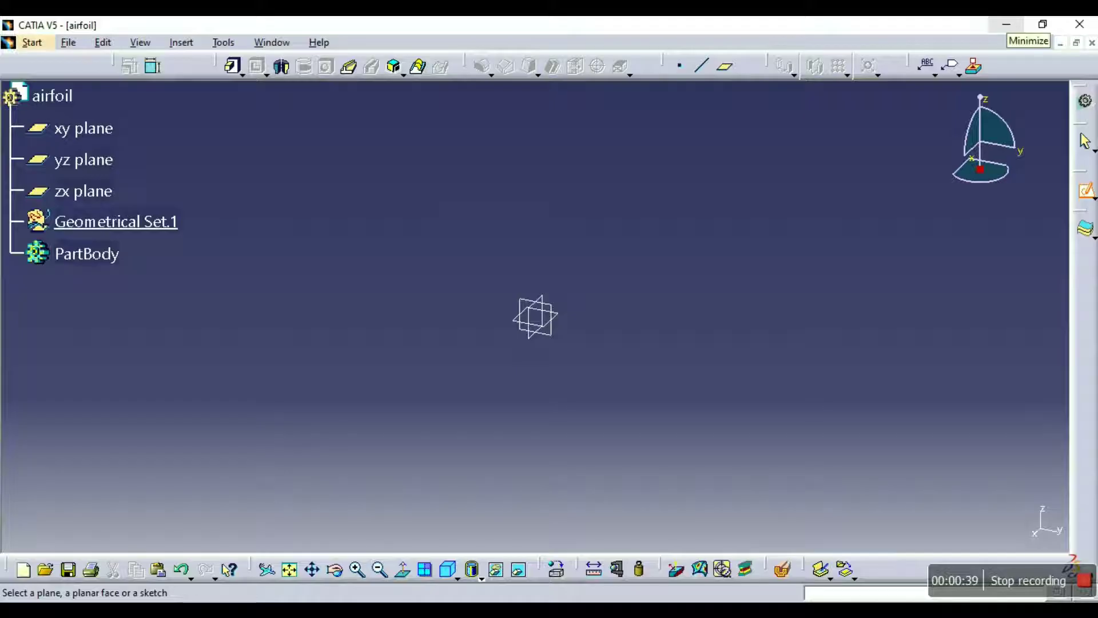
Open cordinate tutorial.csv from the desktop and look over the X and Y coordinates of the airfoil surface.
left_click(1007, 24)
double_click(99, 458)
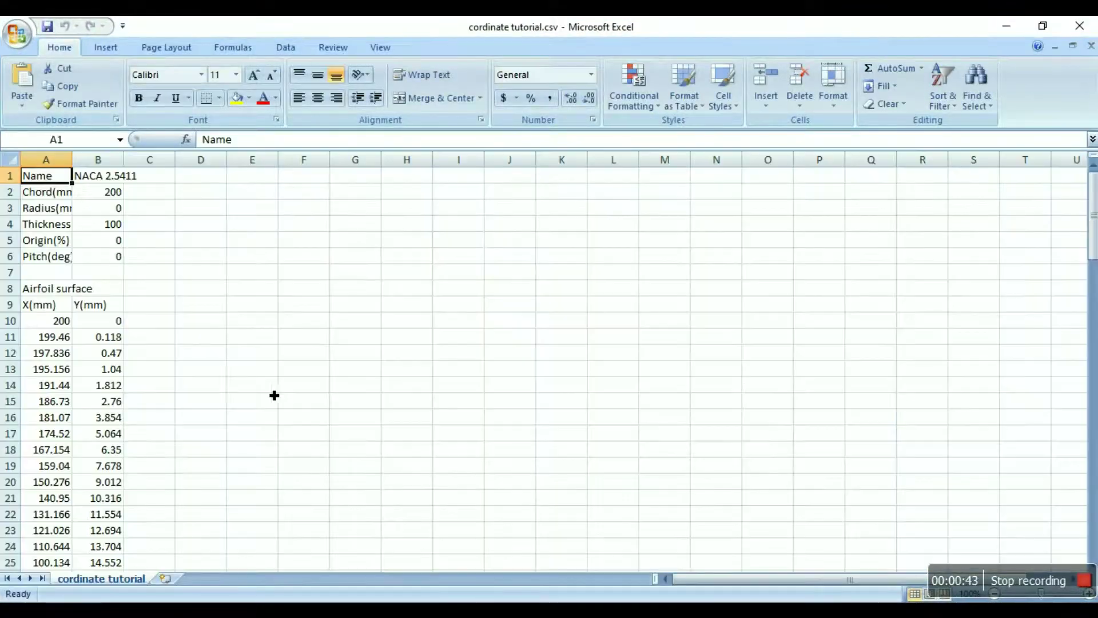
left_click_drag(42, 306, 99, 309)
left_click(90, 419)
scroll(91, 418, "down", 2)
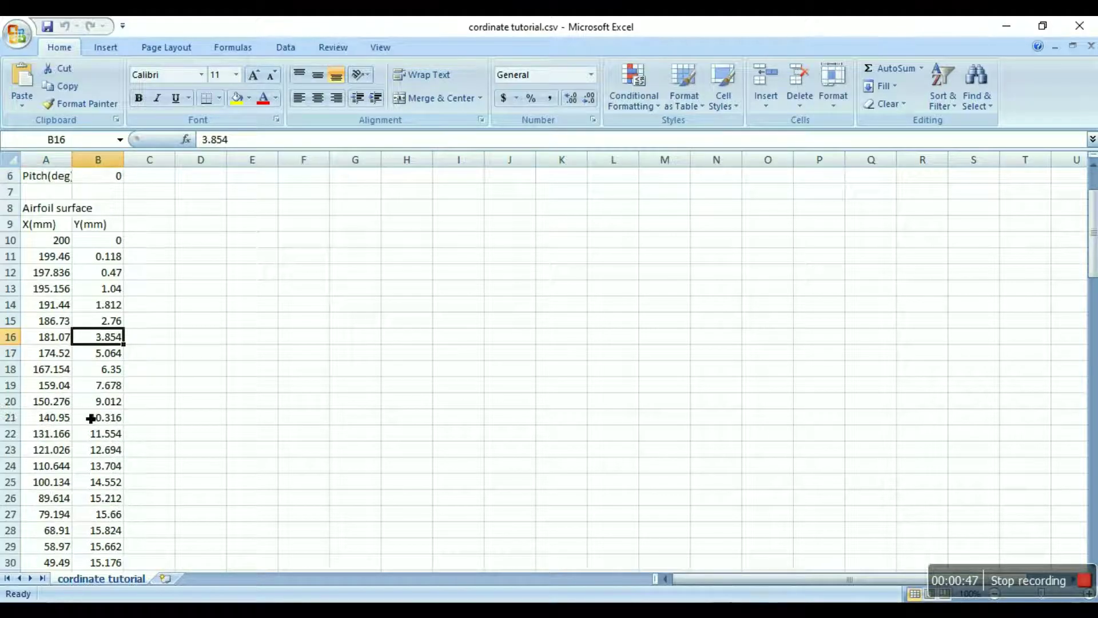
left_click(44, 242)
left_click(91, 255)
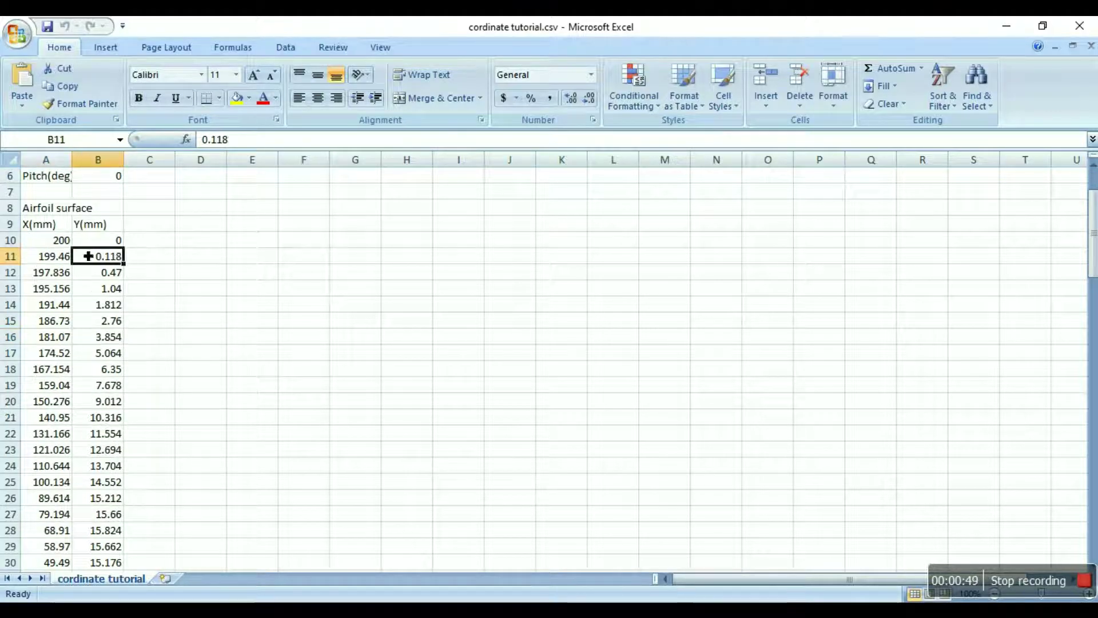
left_click(58, 242)
Look through the article on importing airfoil coordinates and at cell B3 below StartCurve in GenerativeShapeDesign_SplineFromExcel.xls.
left_click(1008, 26)
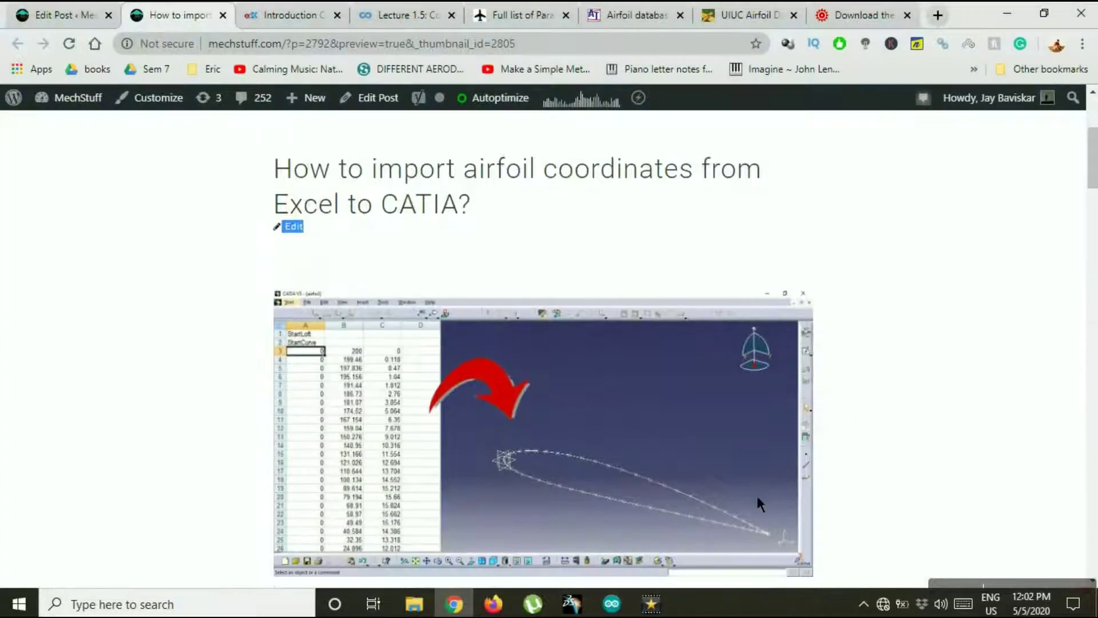
scroll(757, 493, "down", 5)
scroll(756, 493, "down", 10)
scroll(756, 493, "up", 5)
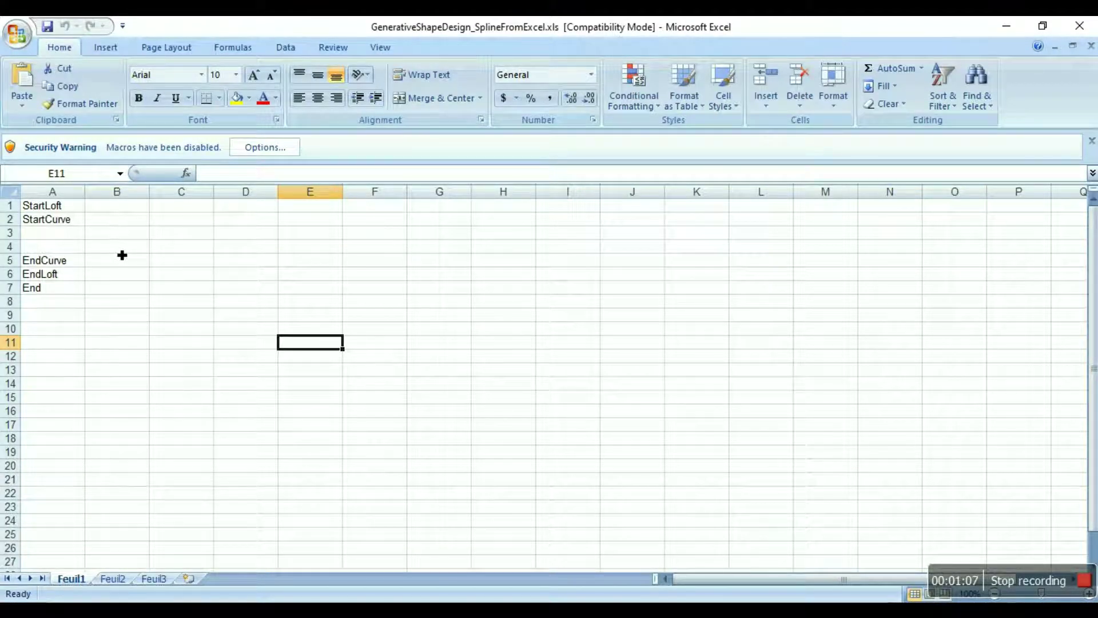
left_click(108, 240)
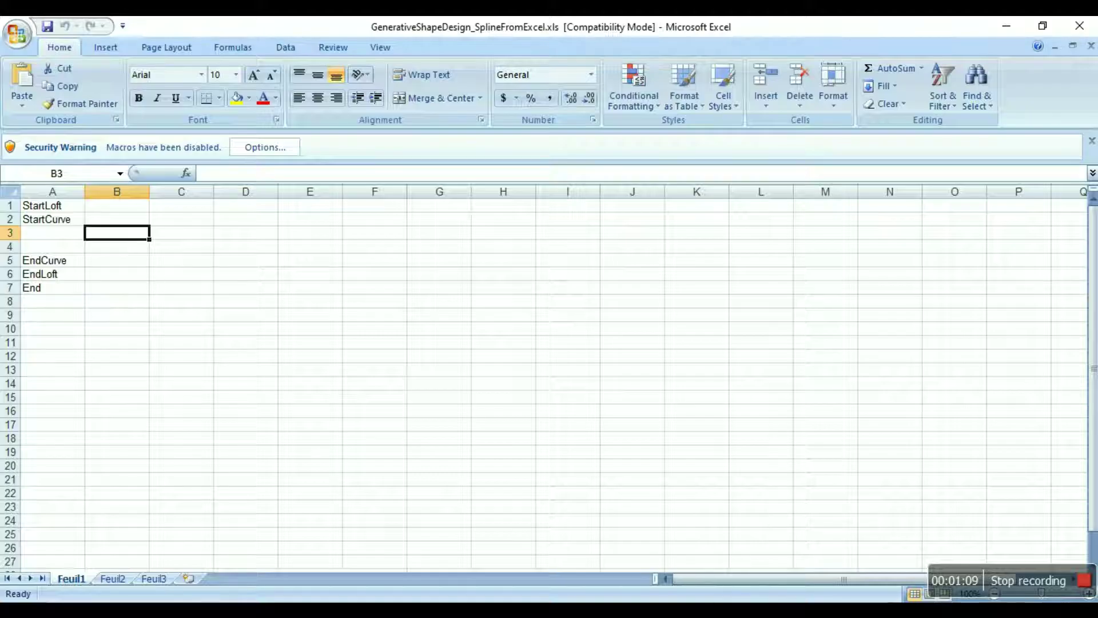
Copy the airfoil surface coordinates in A10:B70 of cordinate tutorial.csv.
mouse_move(691, 607)
left_click(626, 547)
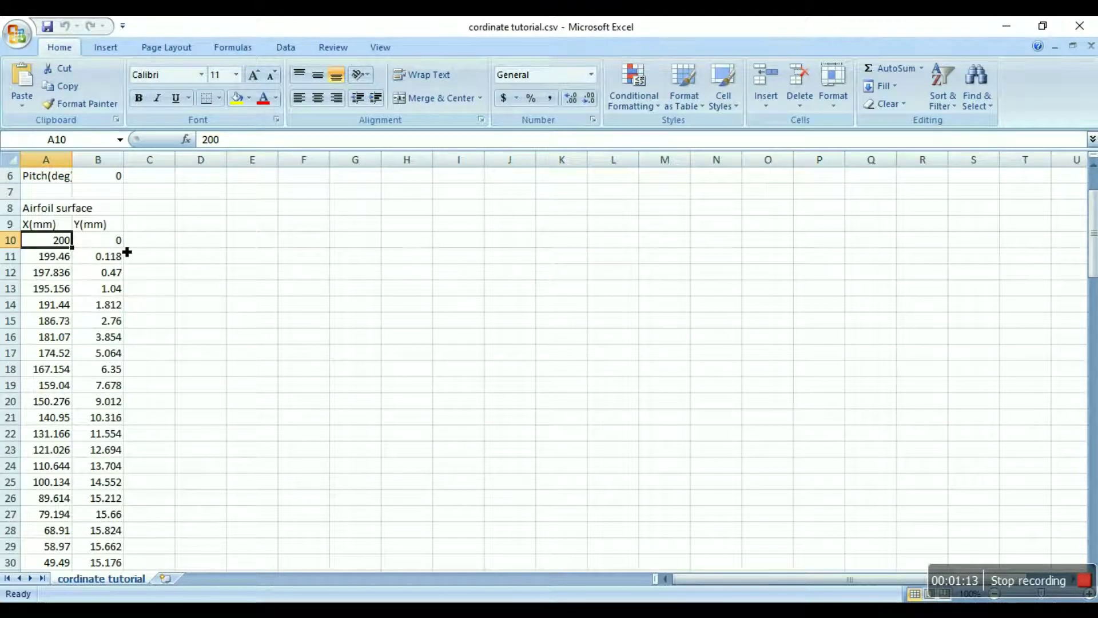
key("shift+Right")
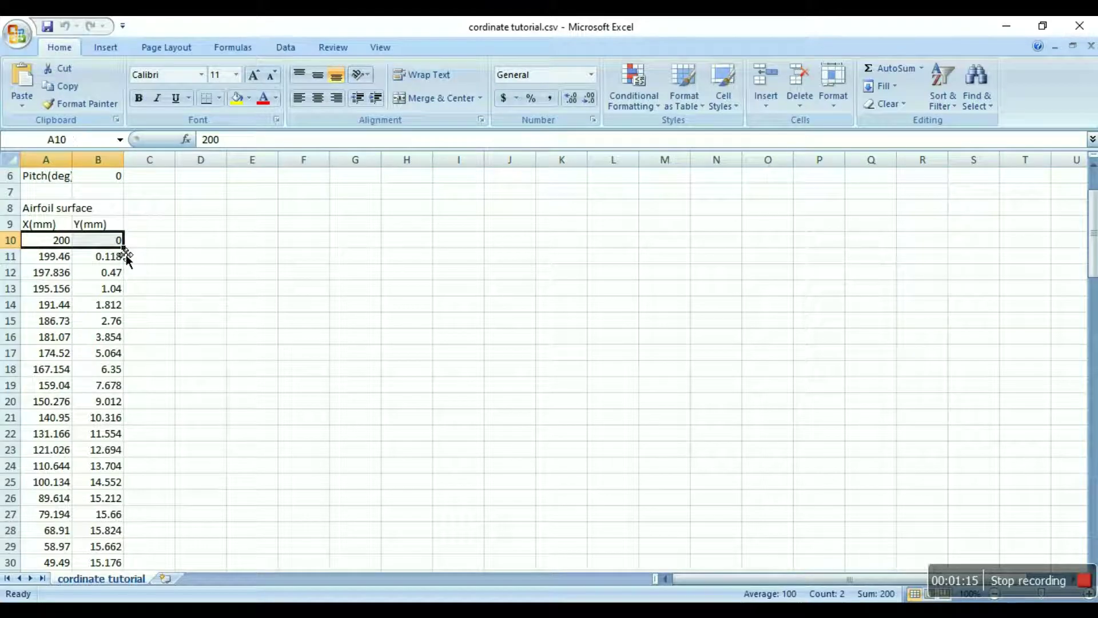
key("shift+Down")
key("shift+Down")
key("shift+Down")
key("shift+Down")
key("shift+Down")
key("shift+Down")
key("shift+Down")
key("shift+Down")
key("shift+Down")
key("shift+Down")
key("shift+Down")
key("shift+Down")
key("shift+Down")
key("shift+Down")
key("shift+Down")
key("shift+Down")
key("shift+Down")
key("shift+Down")
key("shift+Down")
key("shift+Down")
key("shift+Down")
key("shift+Down")
key("shift+Down")
key("shift+Down")
key("shift+Down")
key("shift+Down")
key("shift+Down")
key("shift+Down")
key("shift+Down")
key("shift+Down")
key("shift+Down")
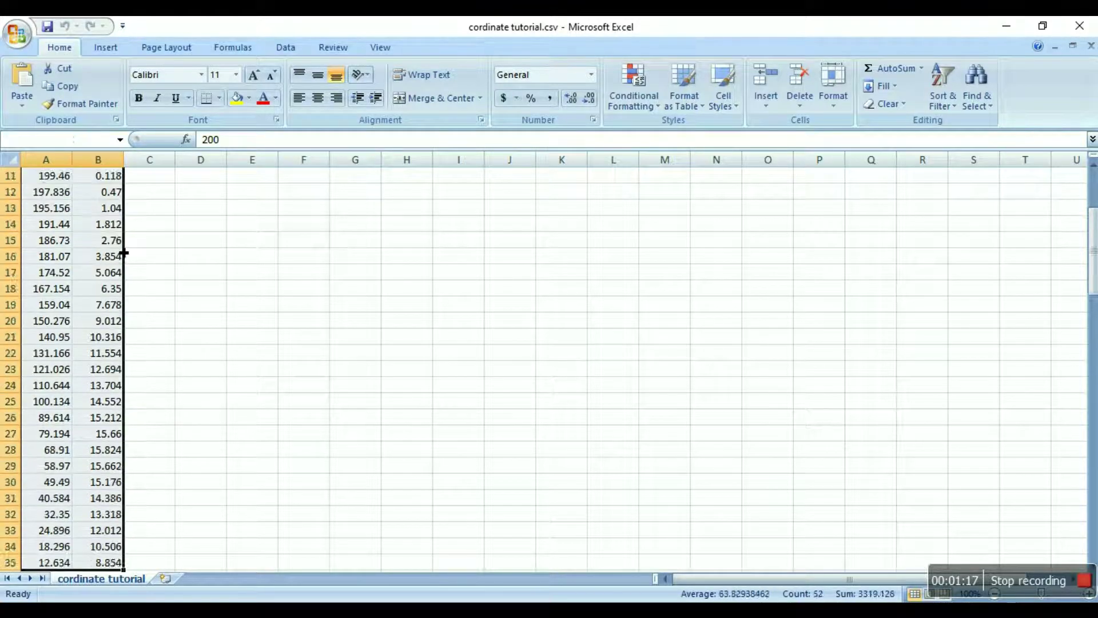
key("shift+Up")
key("shift+Up")
key("shift+Up")
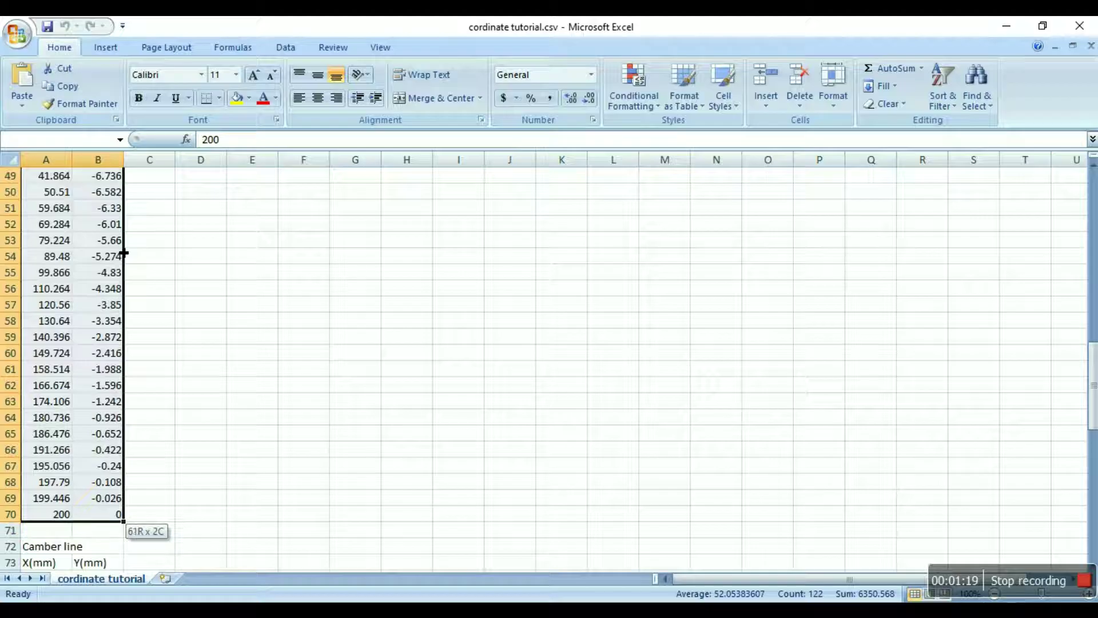
key("ctrl+c")
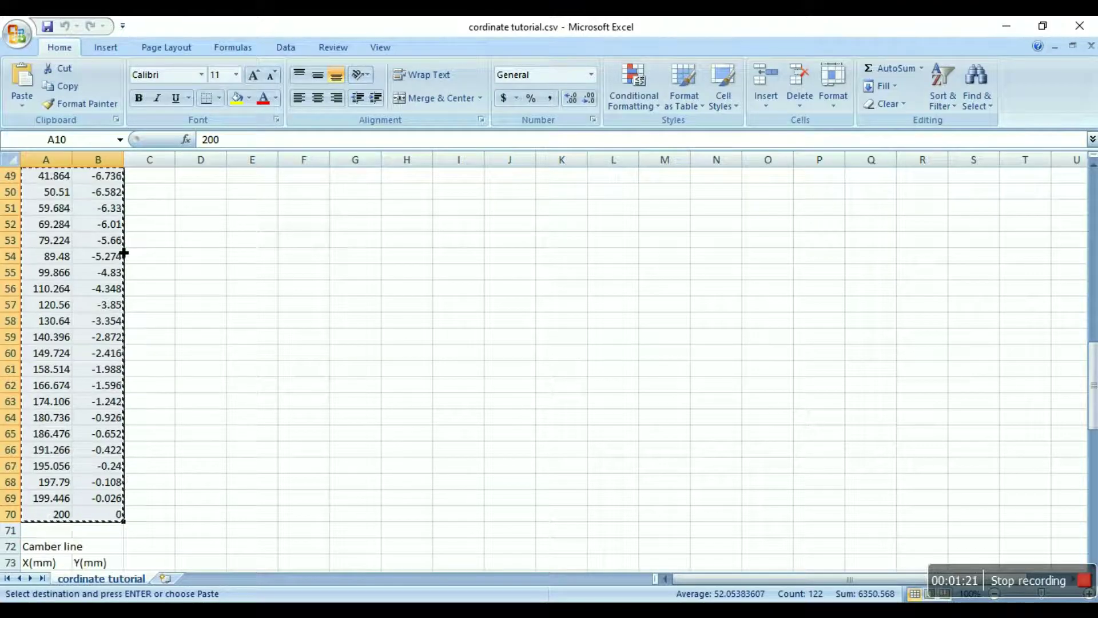
Switch to CATIA V5 and place the new sketch on the yz plane.
left_click(1006, 26)
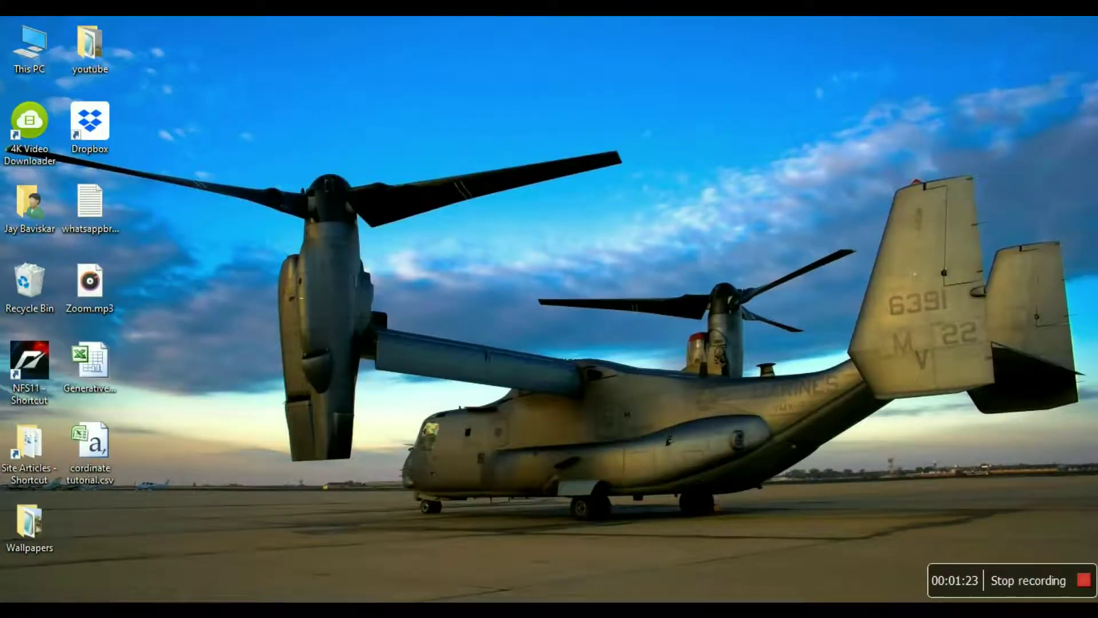
left_click(651, 539)
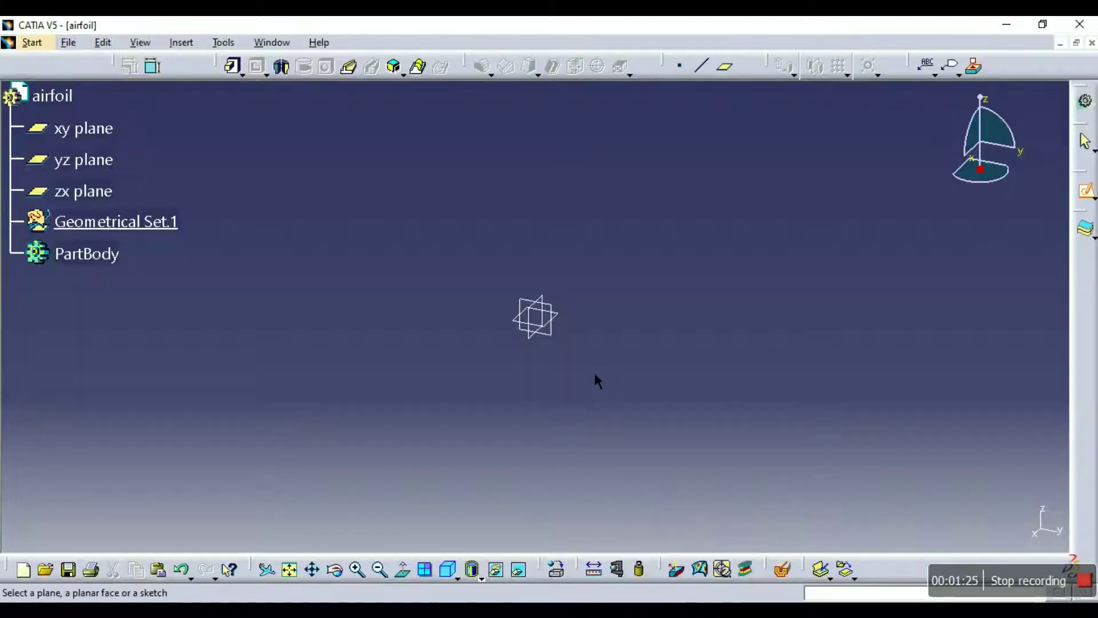
left_click(558, 315)
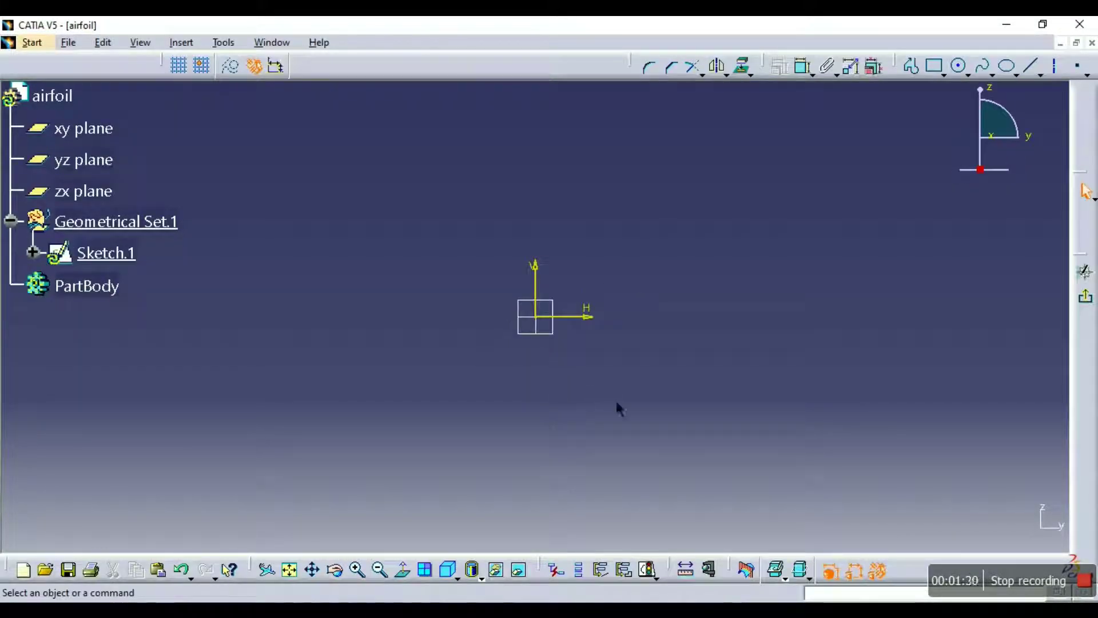
Switch to GenerativeShapeDesign_SplineFromExcel.xls in Excel and paste the copied coordinates starting at cell B3.
mouse_move(722, 563)
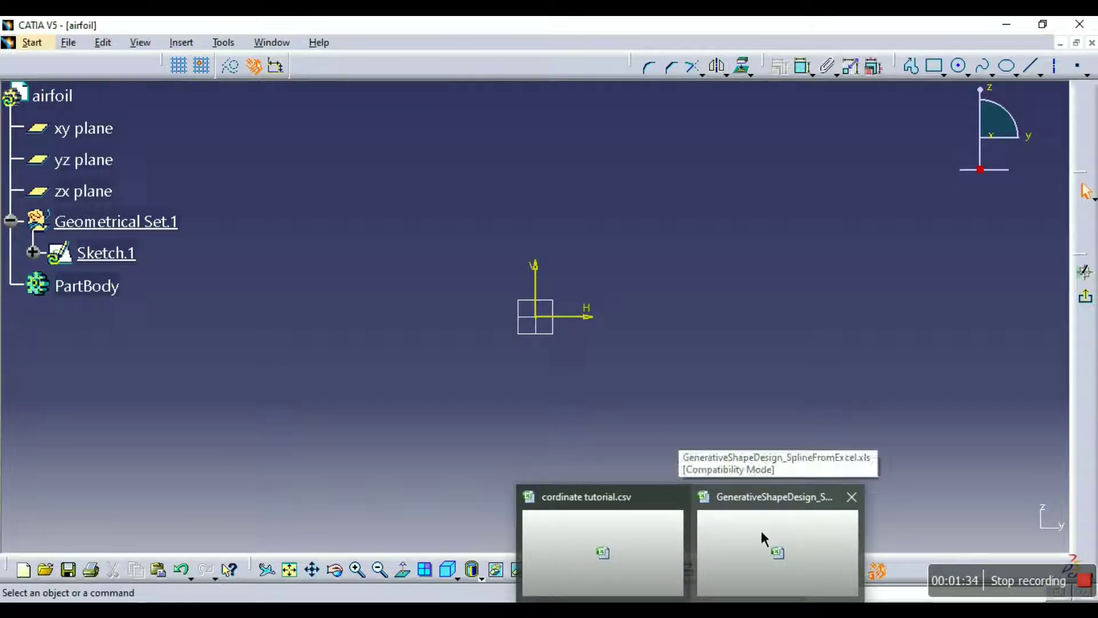
left_click(628, 555)
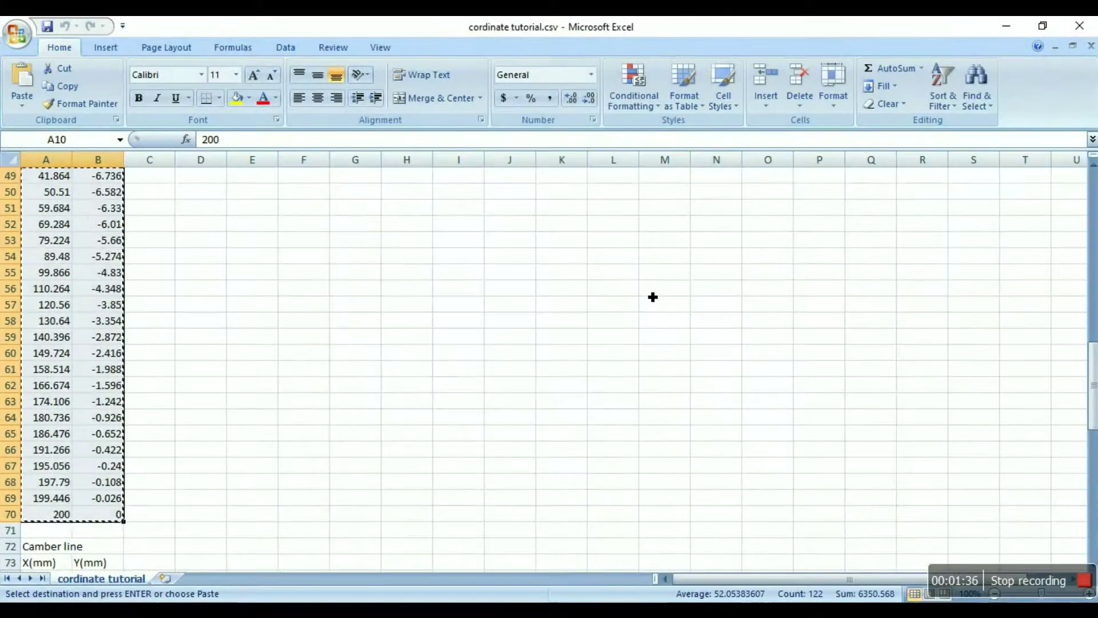
scroll(59, 211, "up", 16)
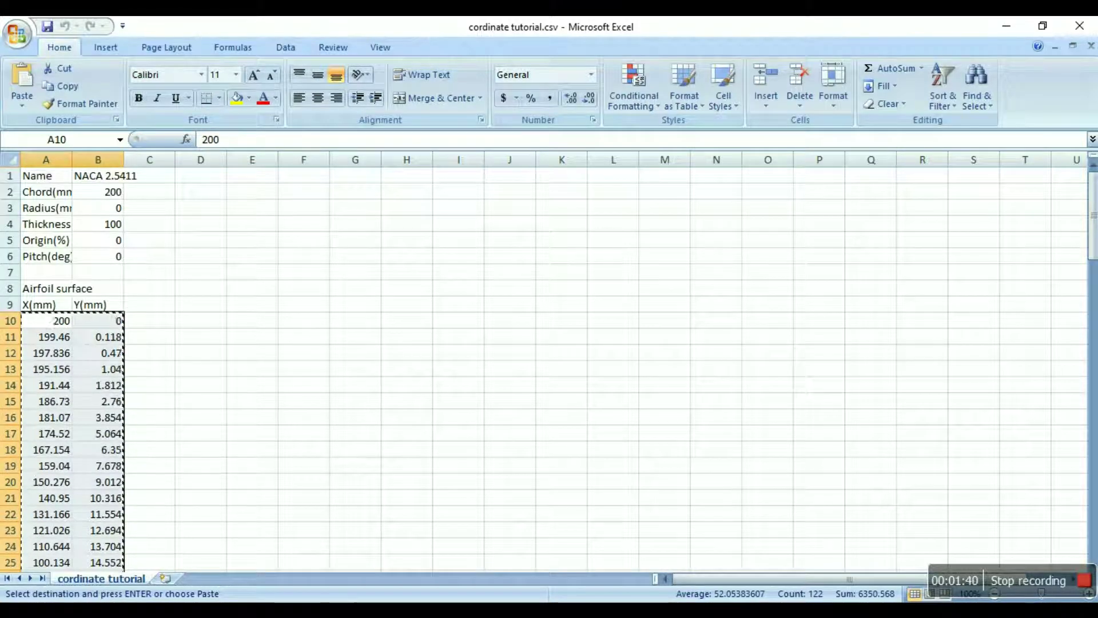
mouse_move(693, 602)
left_click(779, 550)
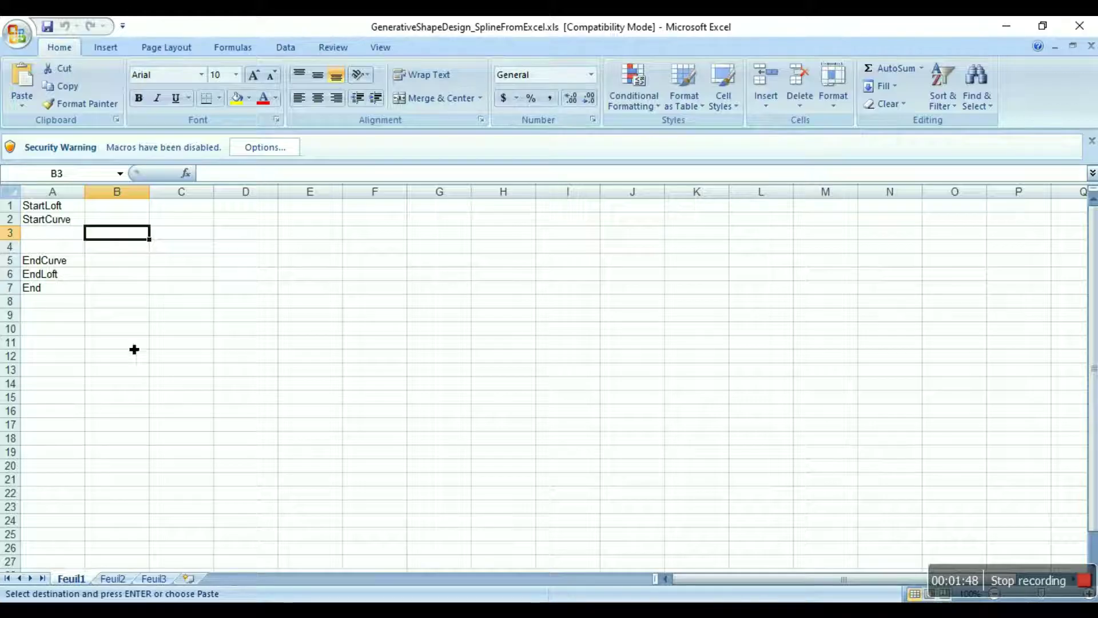
left_click(52, 239)
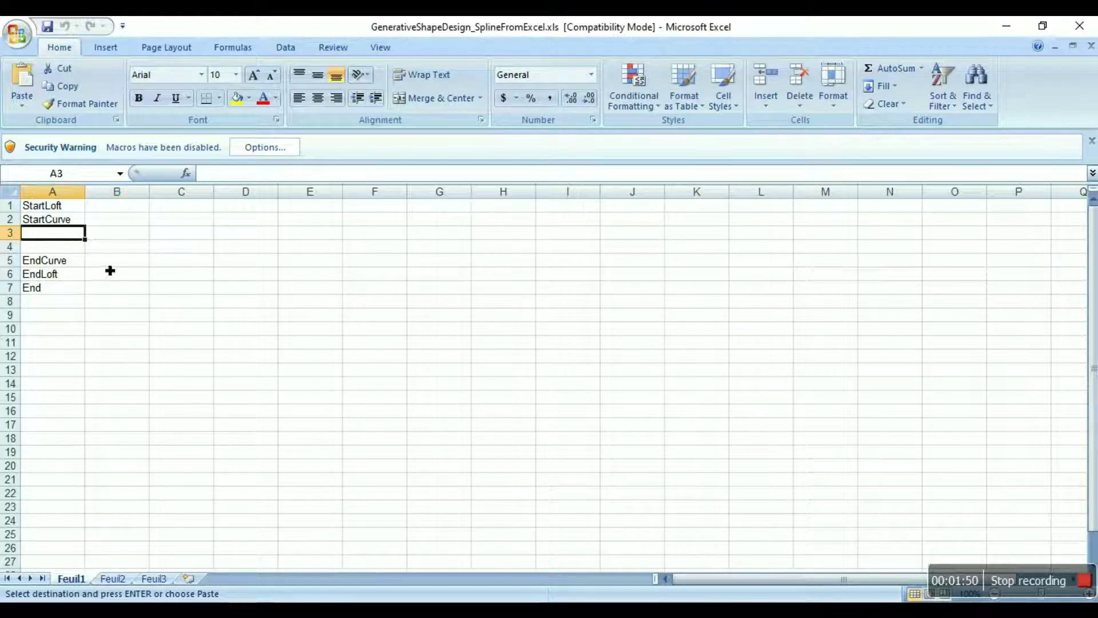
left_click(124, 239)
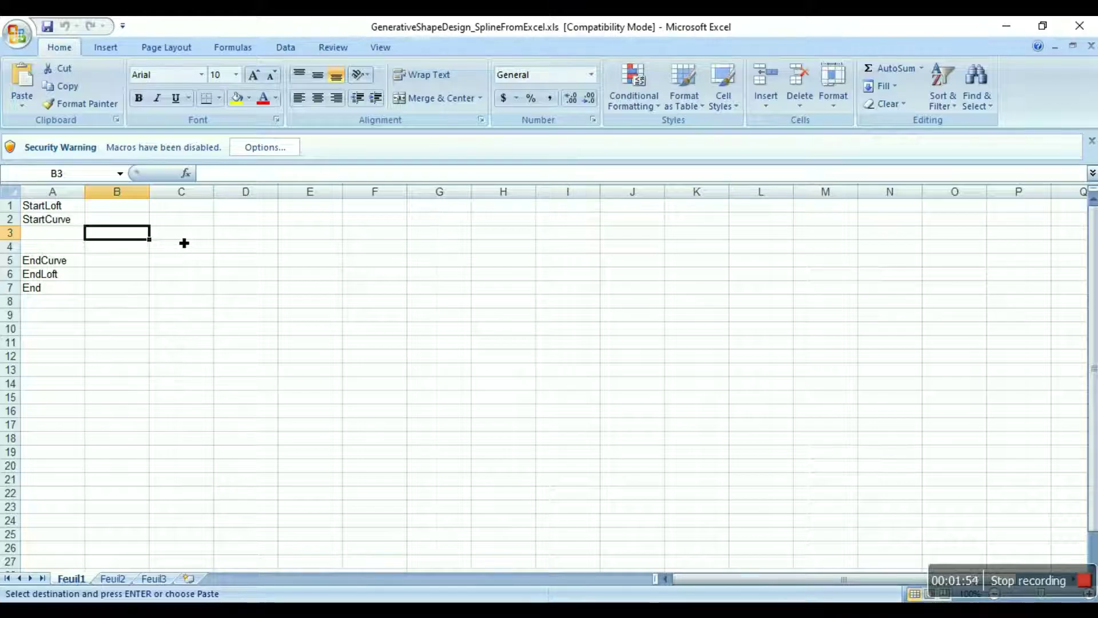
key("Right")
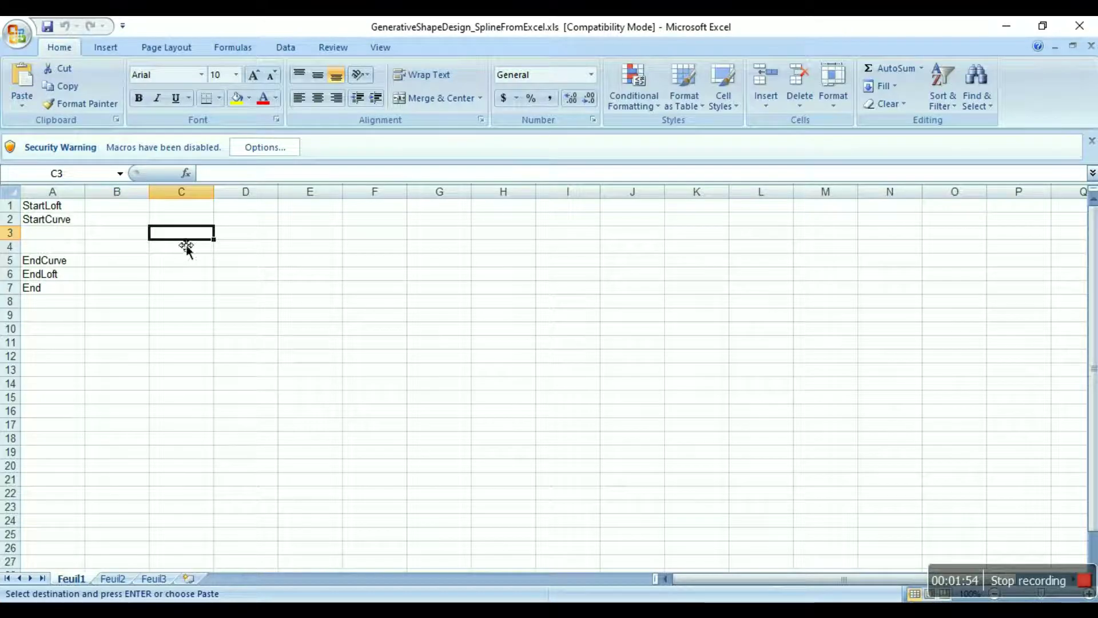
left_click(111, 237)
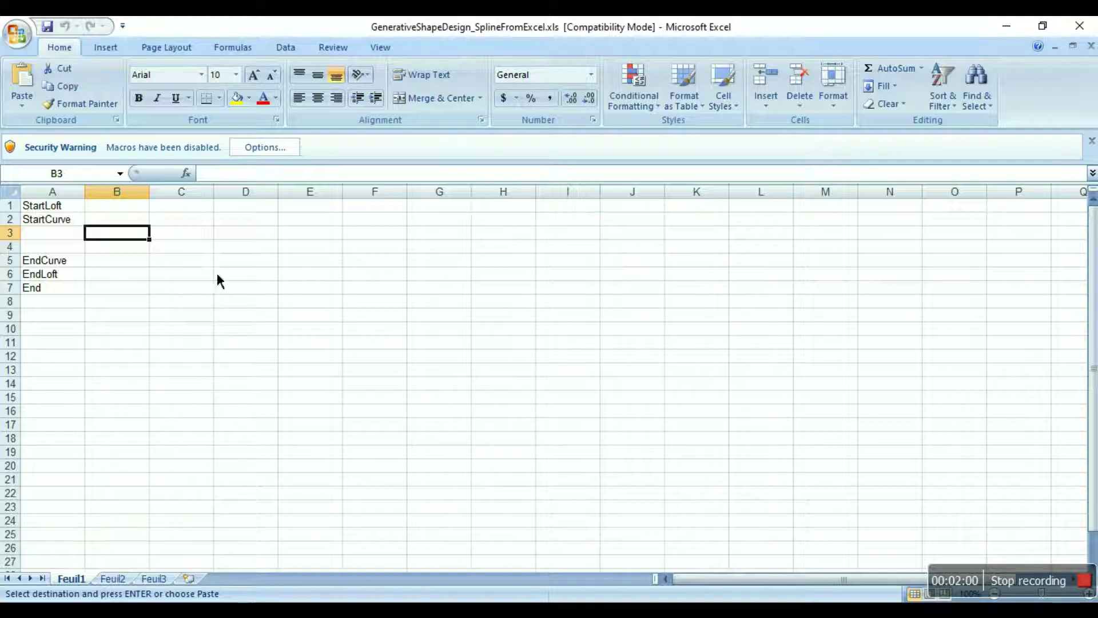
key("ctrl+v")
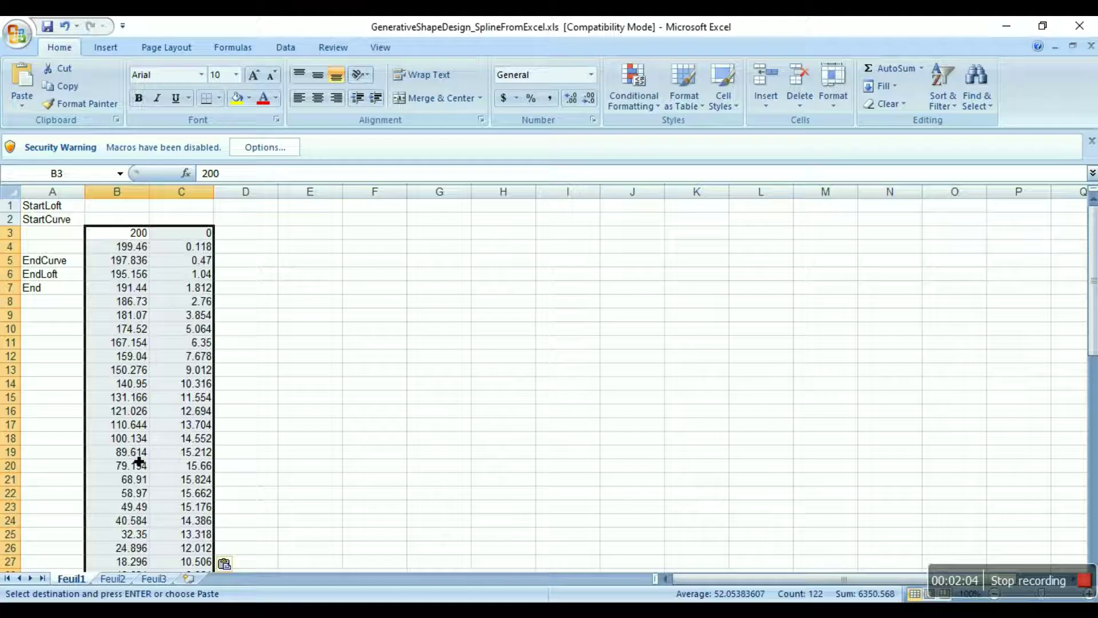
Move the EndCurve, EndLoft and End labels from A5:A7 to A66:A68, below the coordinates.
left_click(48, 261)
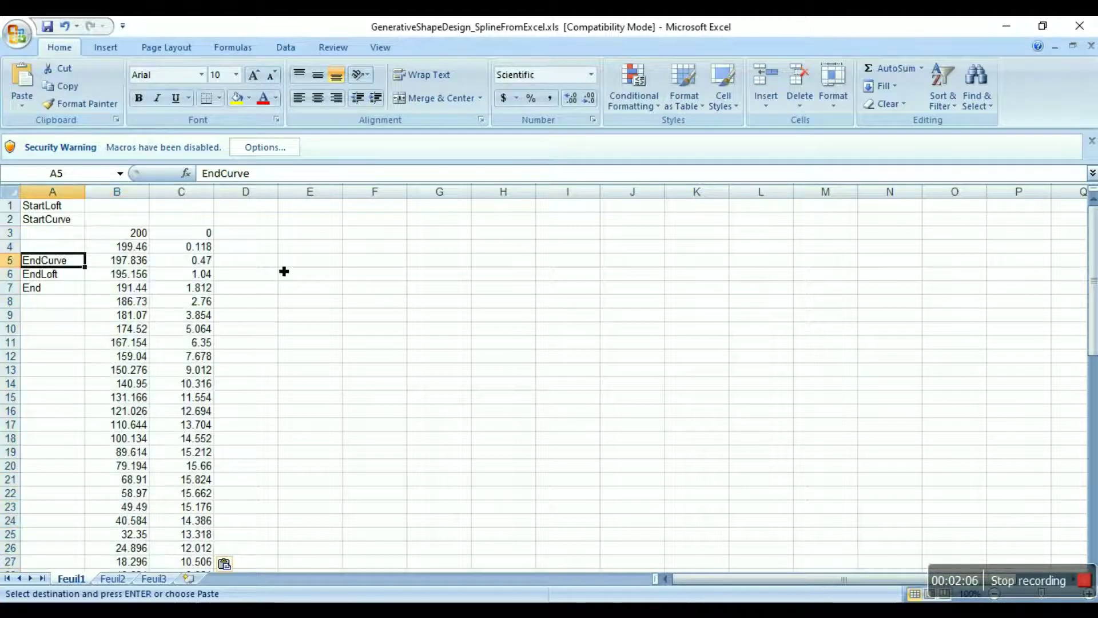
key("shift+Down")
key("shift+Down")
key("ctrl+c")
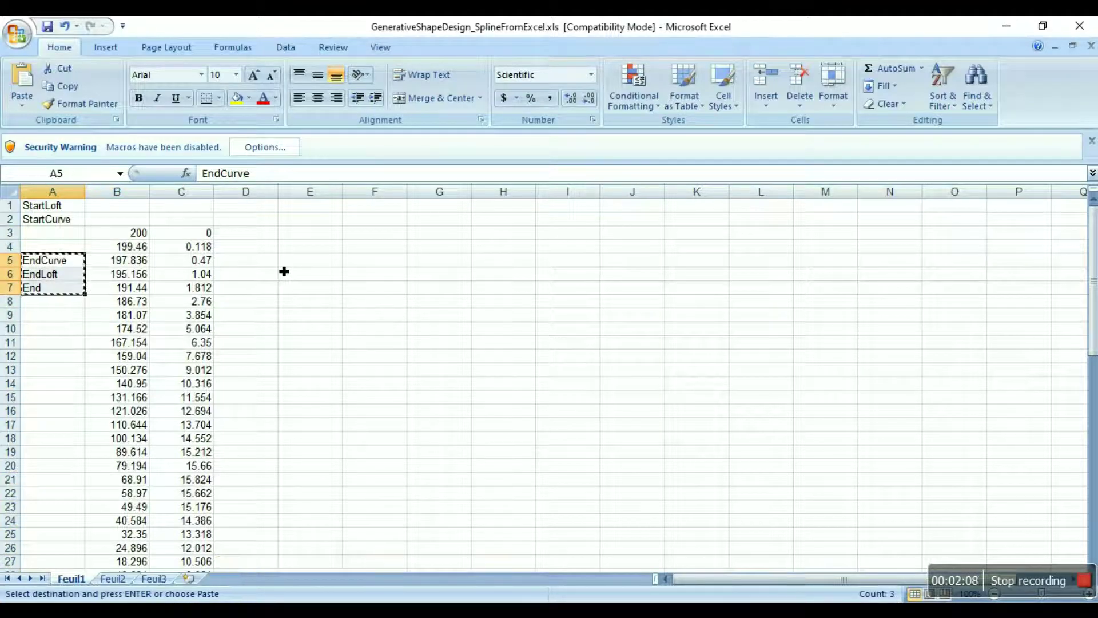
scroll(284, 271, "down", 17)
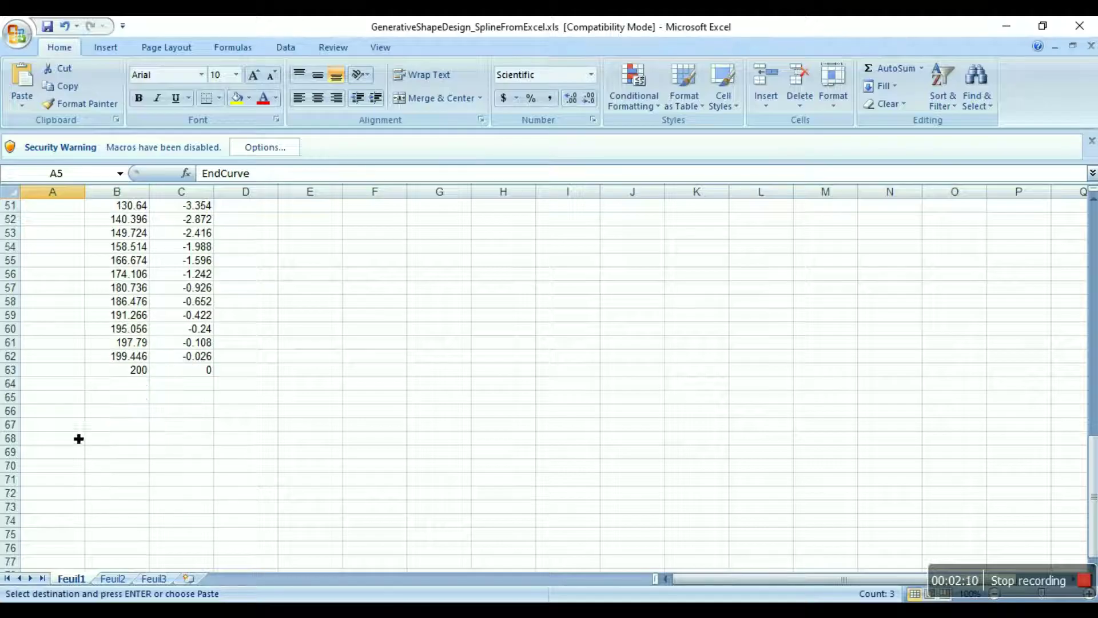
left_click(54, 412)
key("Return")
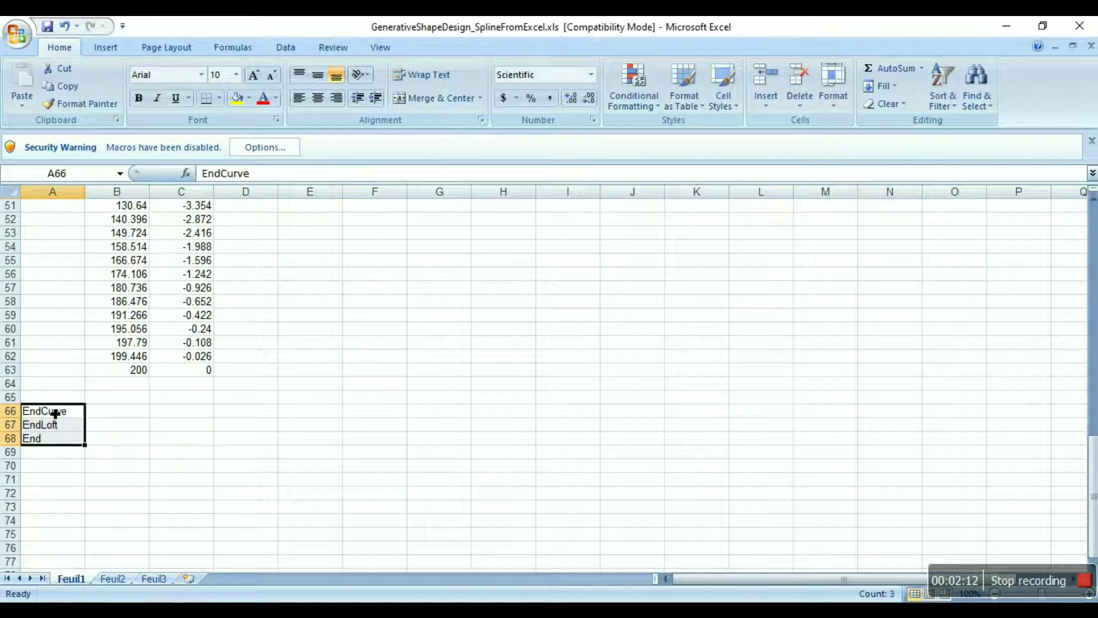
Fill cells A3:A63 with 0 as the x coordinate of every airfoil point.
scroll(55, 413, "up", 17)
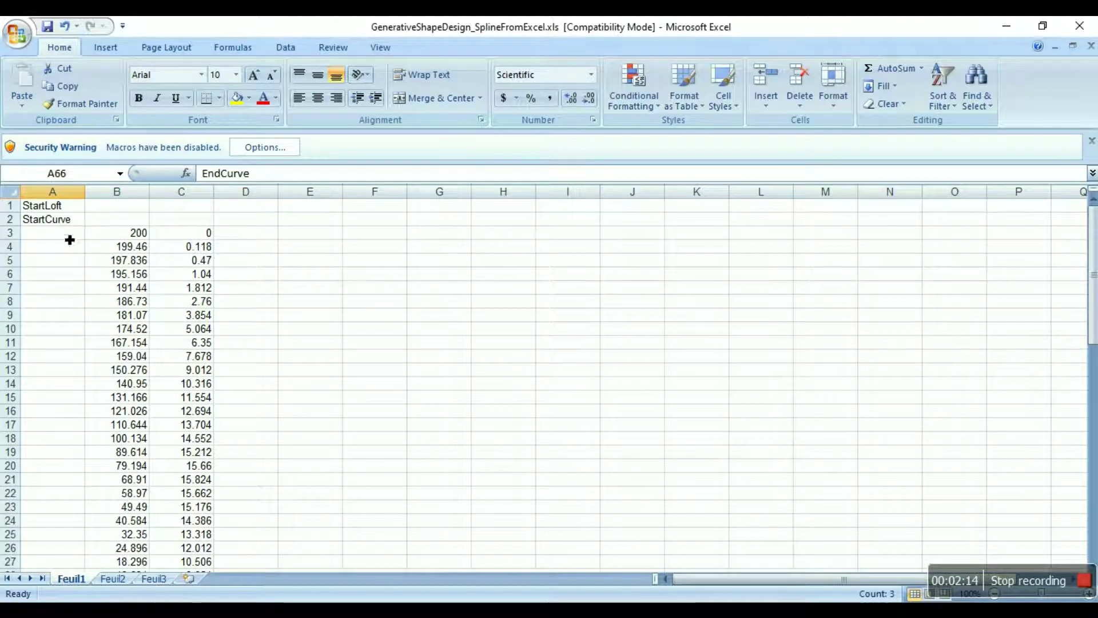
left_click(68, 233)
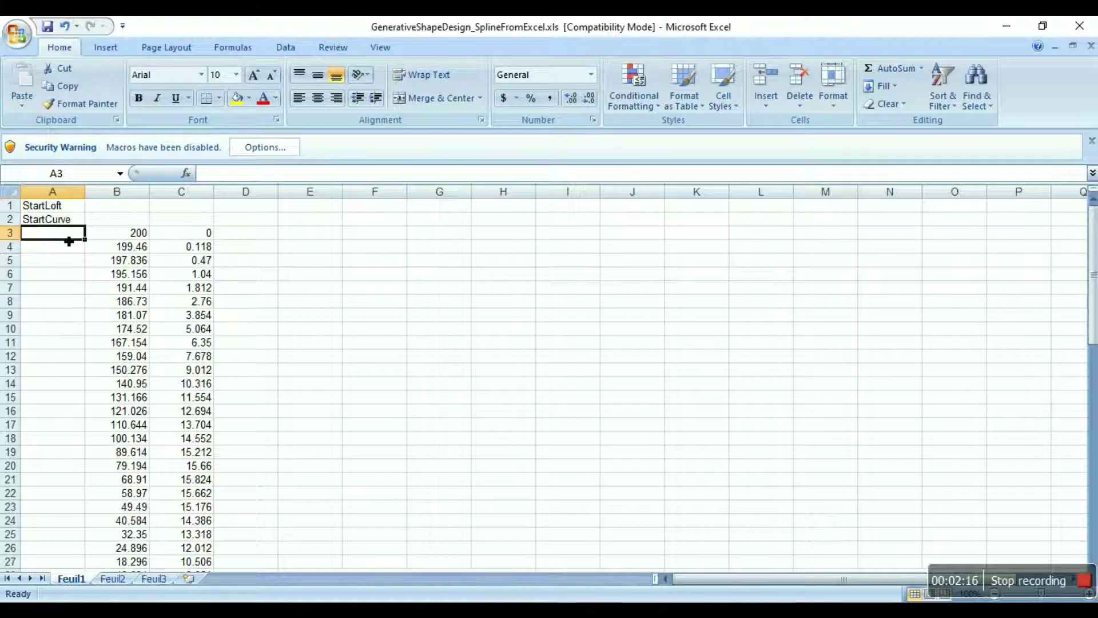
type("0")
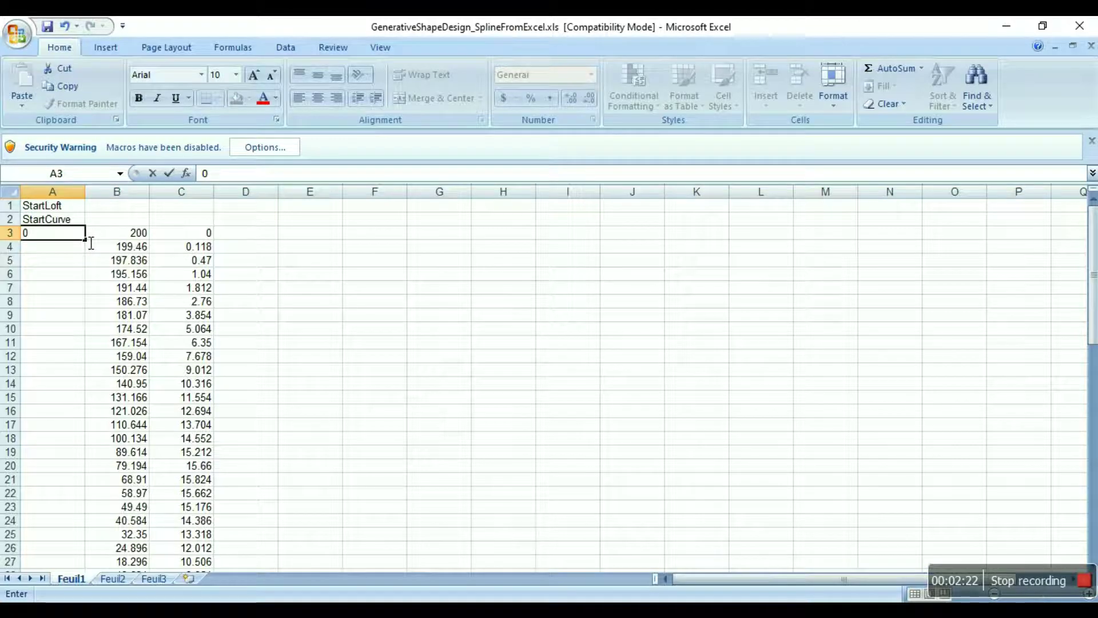
left_click(81, 249)
left_click(75, 234)
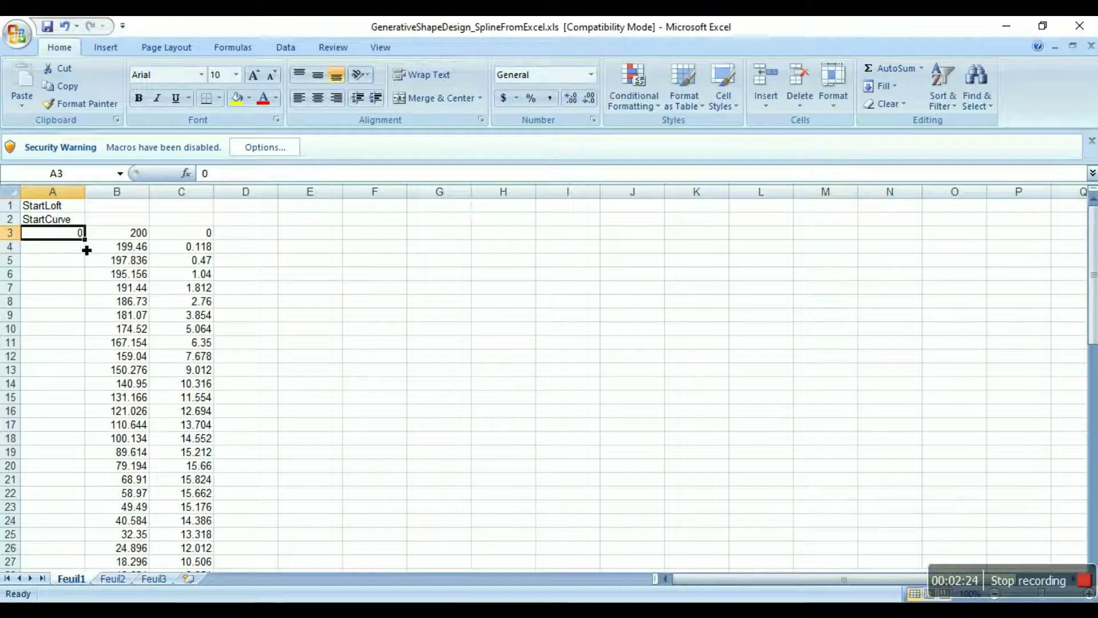
left_click_drag(86, 240, 83, 548)
scroll(83, 458, "up", 13)
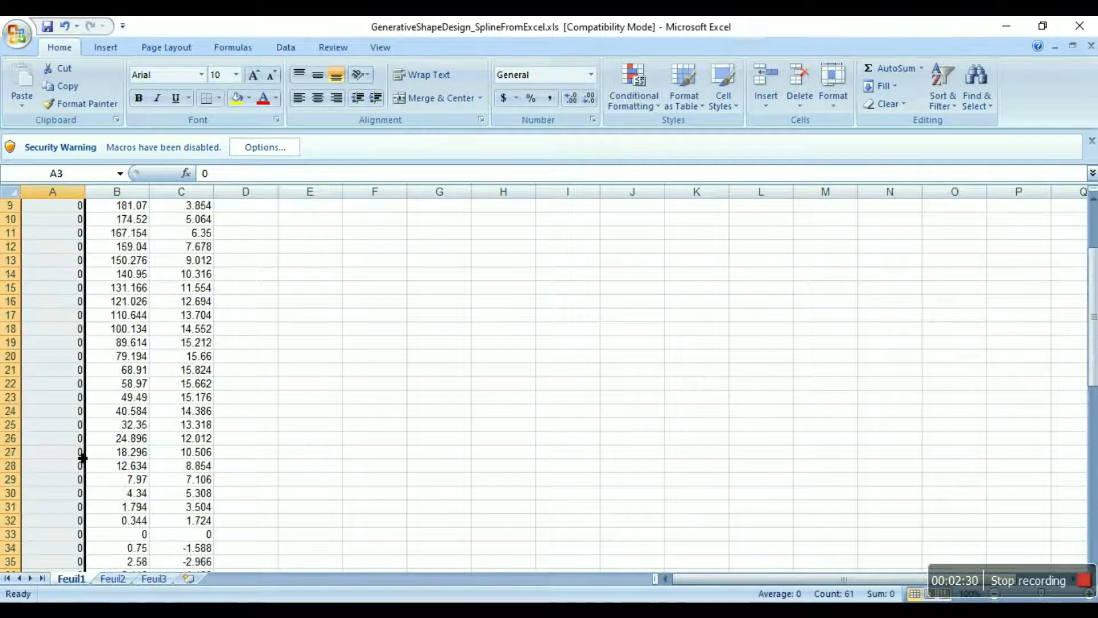
left_click(136, 237)
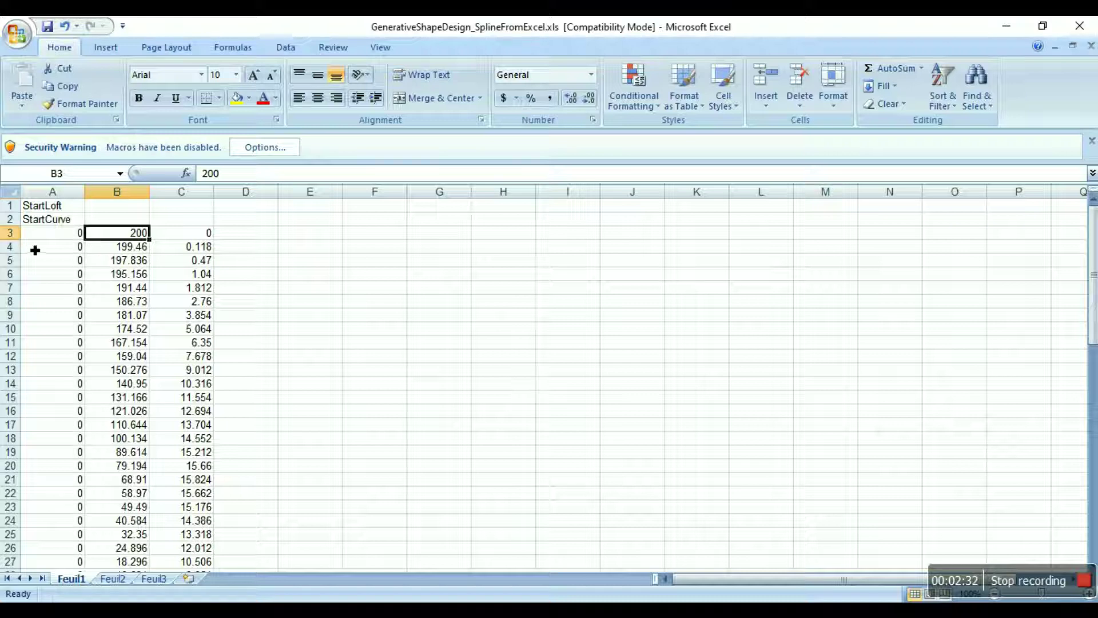
left_click(59, 248)
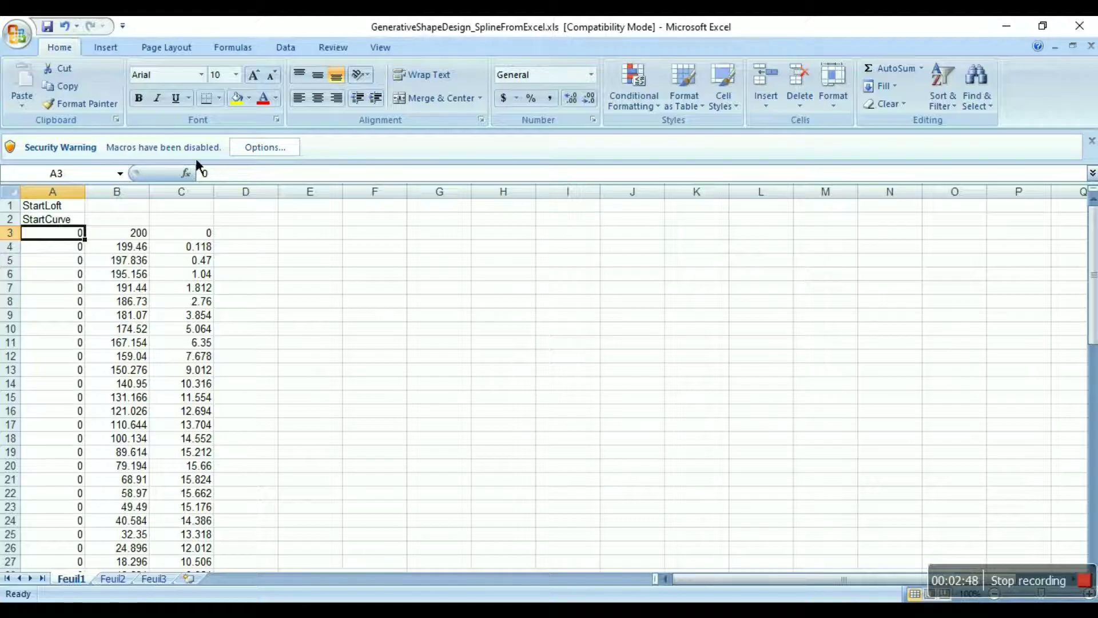
Enable the blocked macro content for the workbook.
left_click(272, 151)
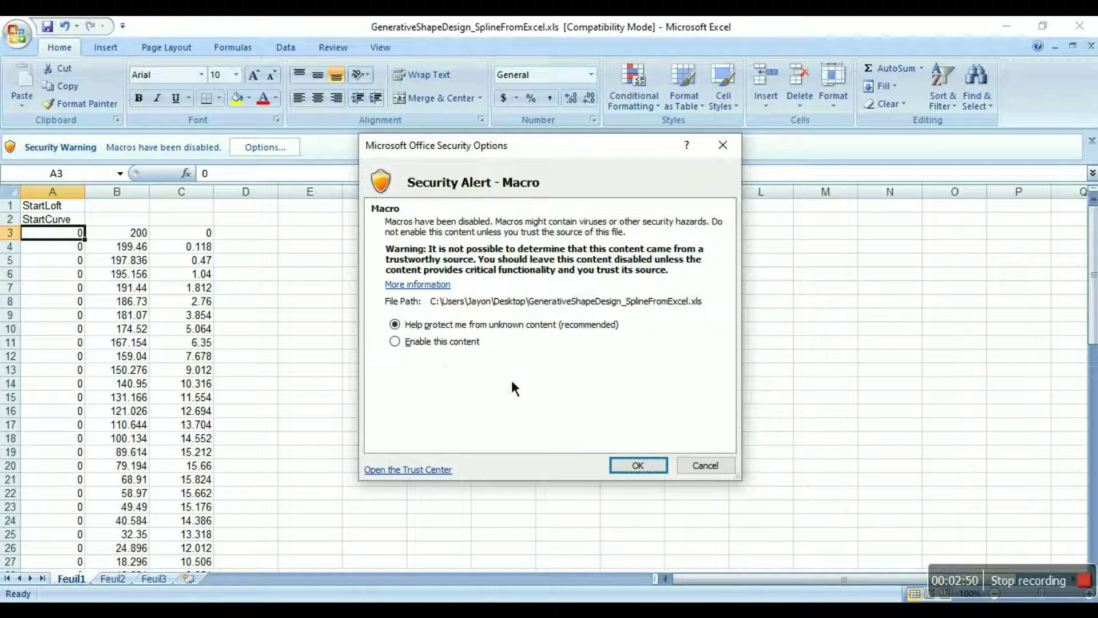
left_click(405, 350)
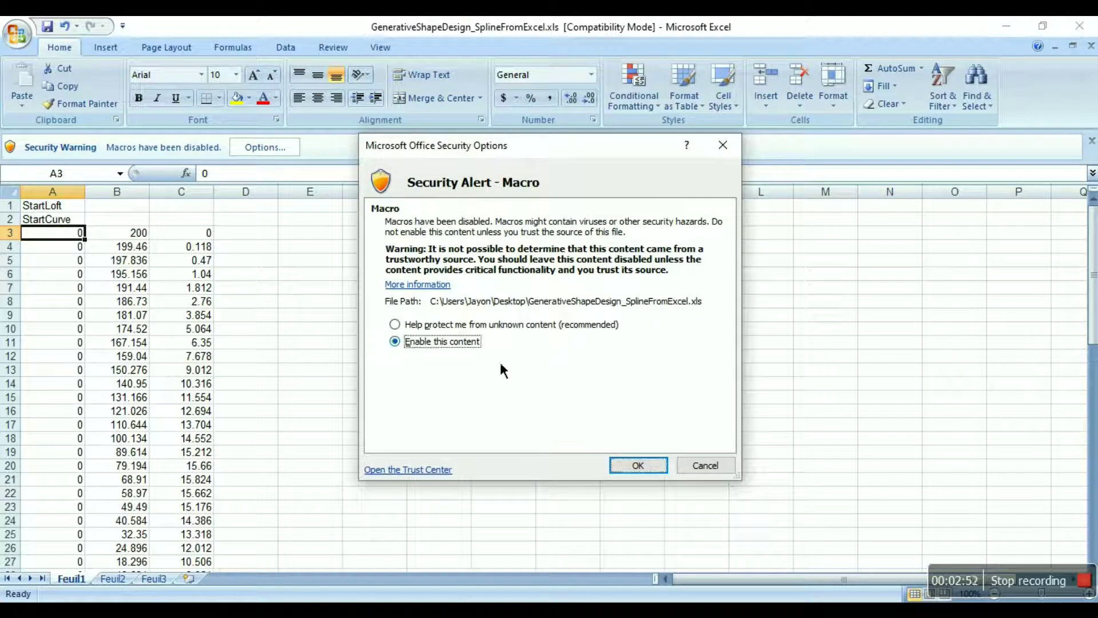
left_click(637, 465)
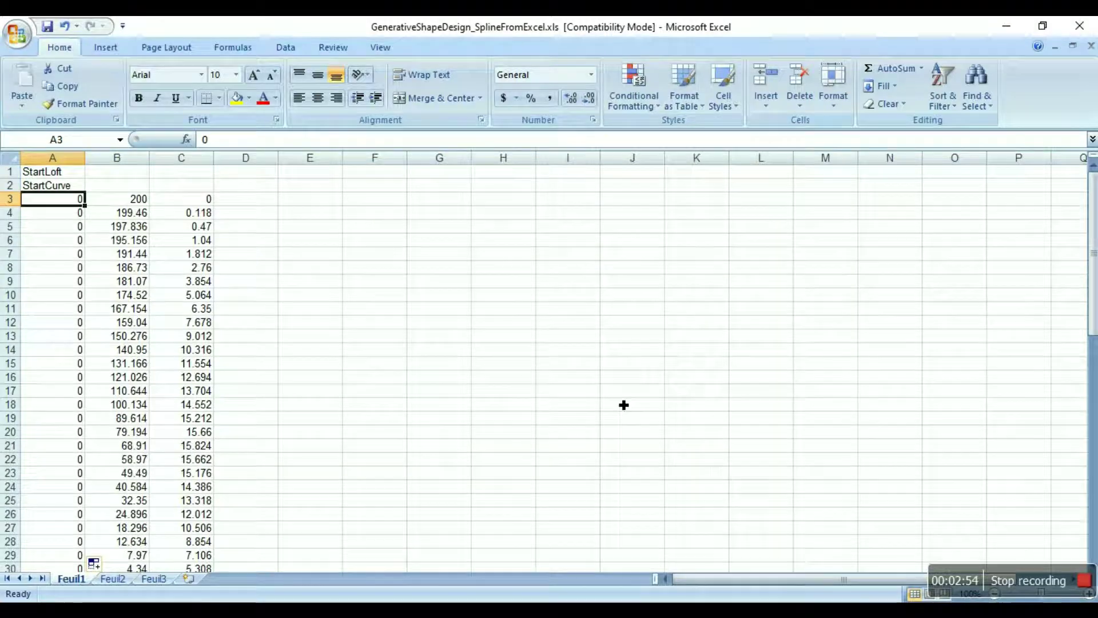
Run the Feuil1.Main macro of GenerativeShapeDesign_SplineFromExcel.xls with entity kind 1, for points only.
left_click(393, 52)
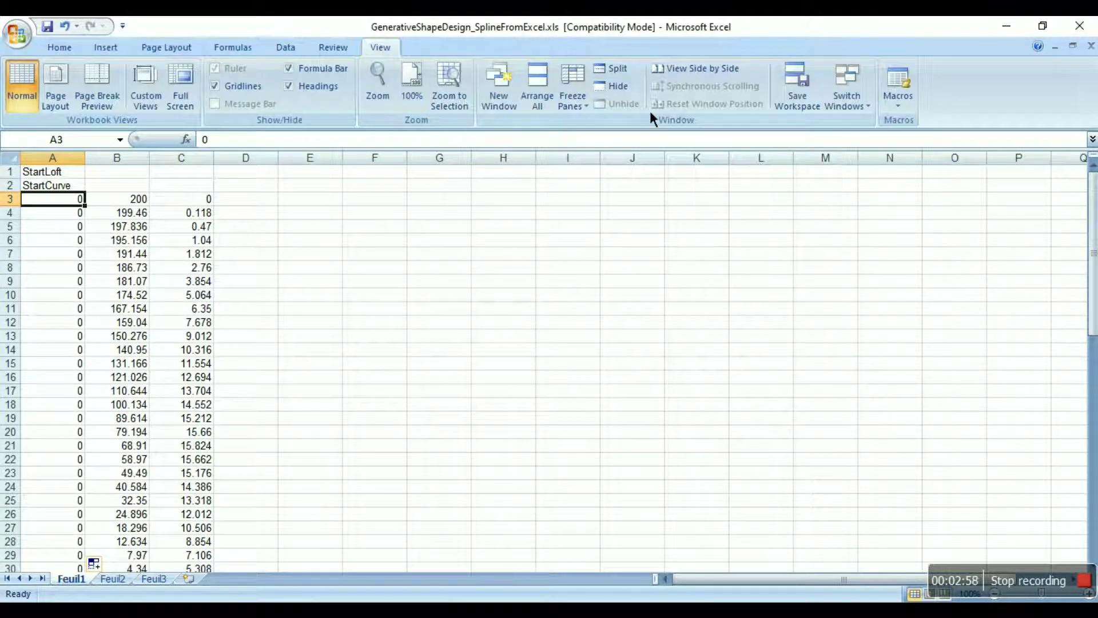
left_click(907, 109)
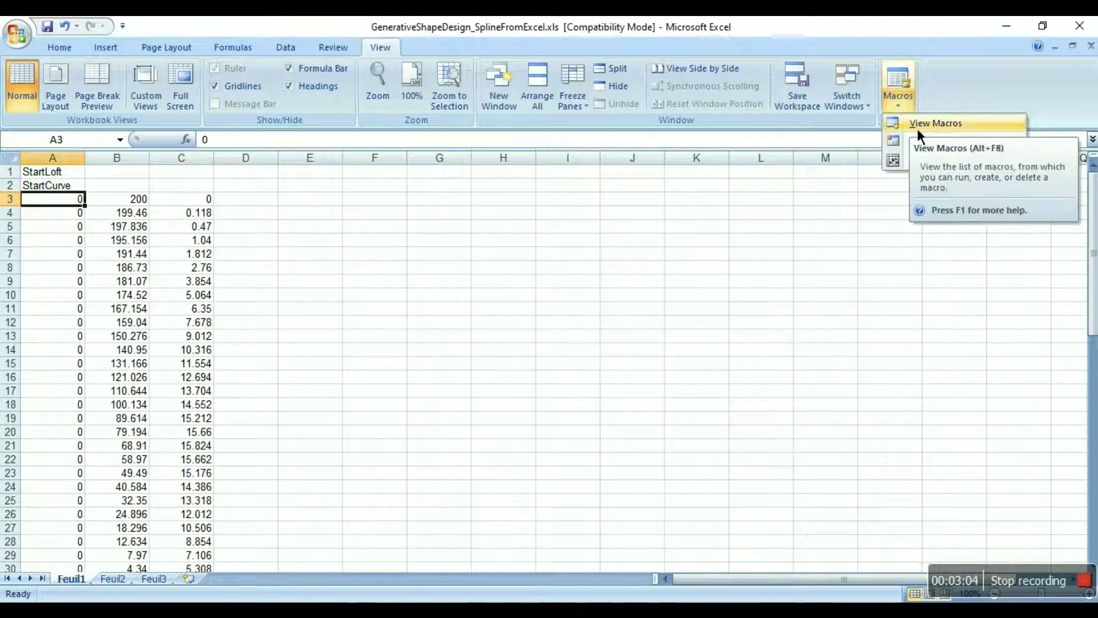
left_click(930, 125)
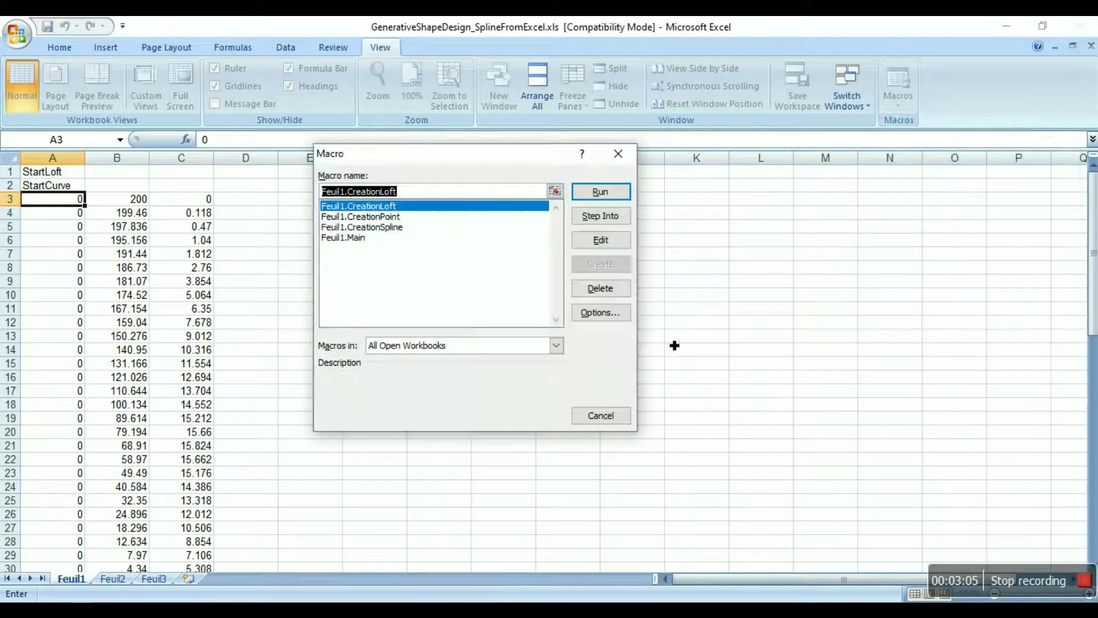
left_click(341, 251)
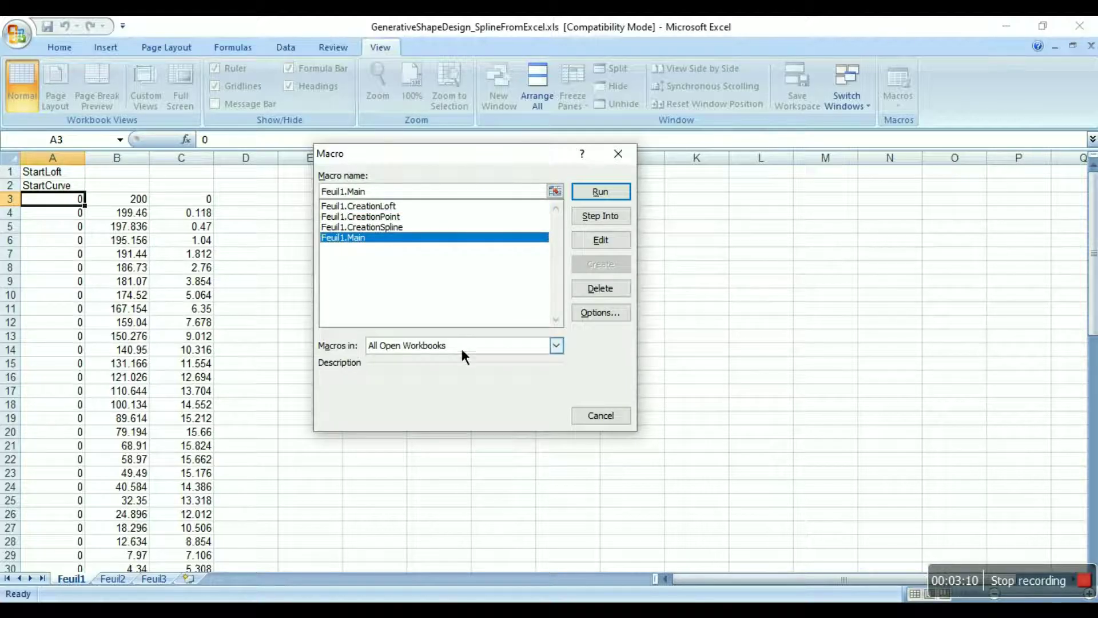
left_click(556, 346)
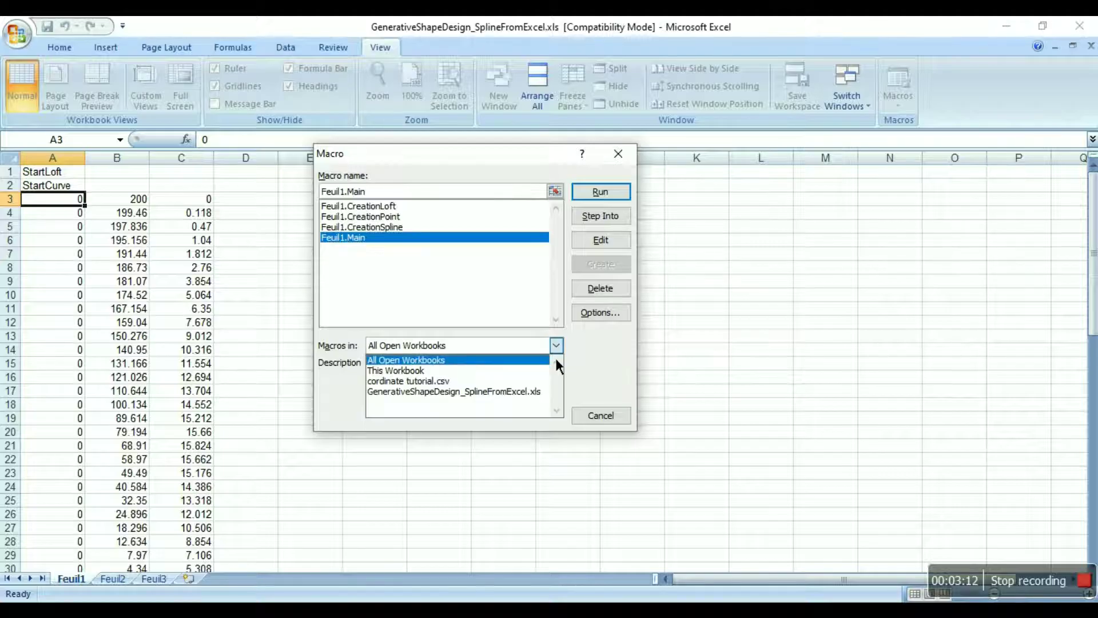
left_click(413, 397)
left_click(620, 199)
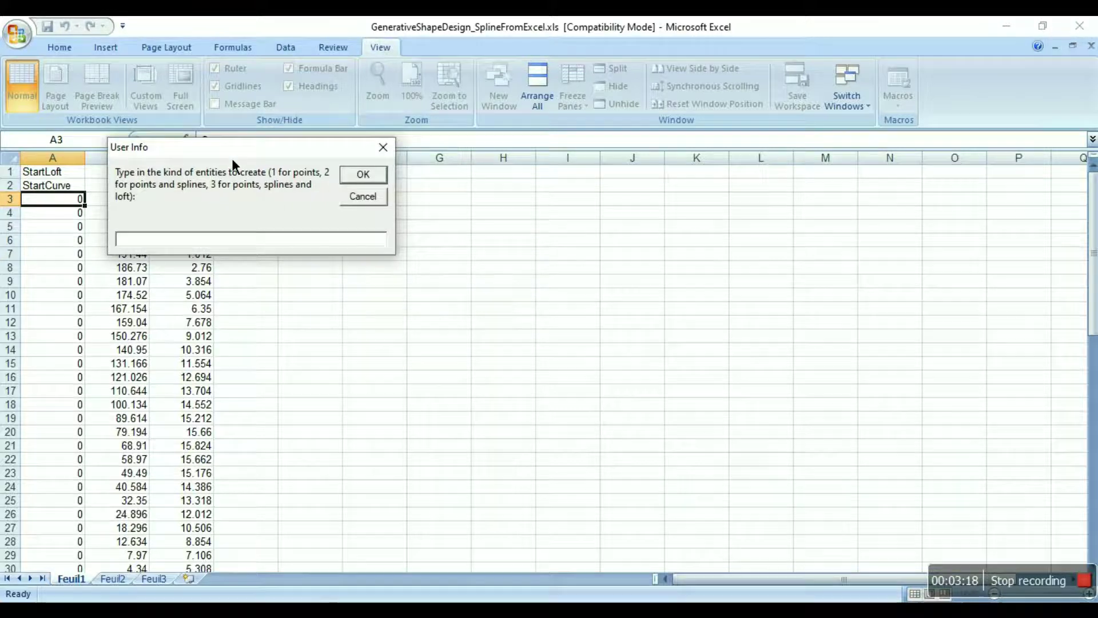
left_click_drag(232, 161, 212, 211)
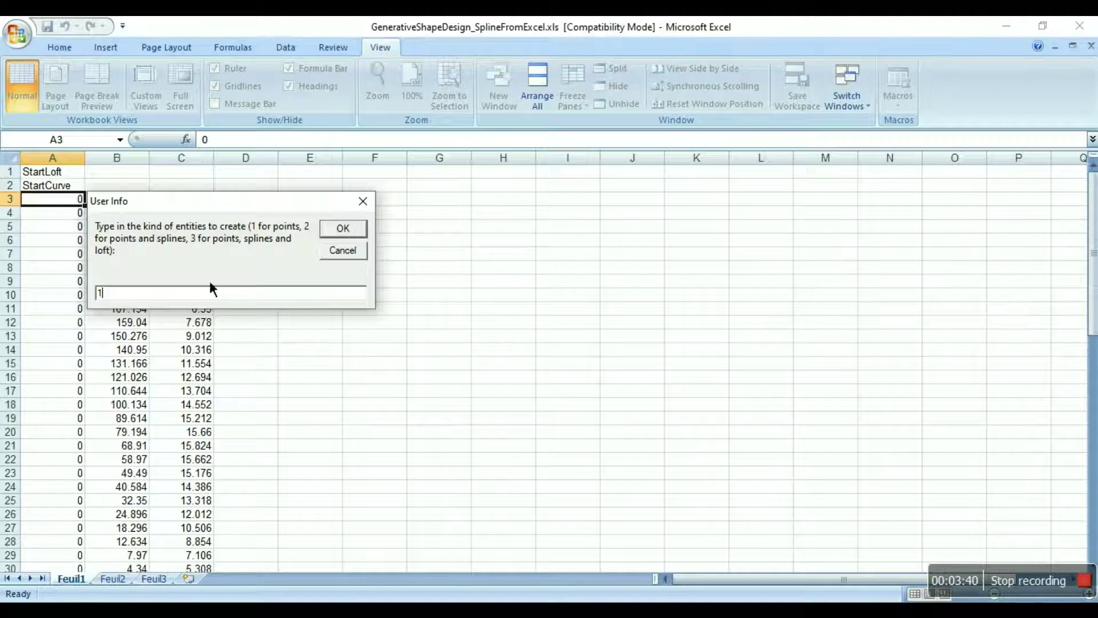
left_click(345, 232)
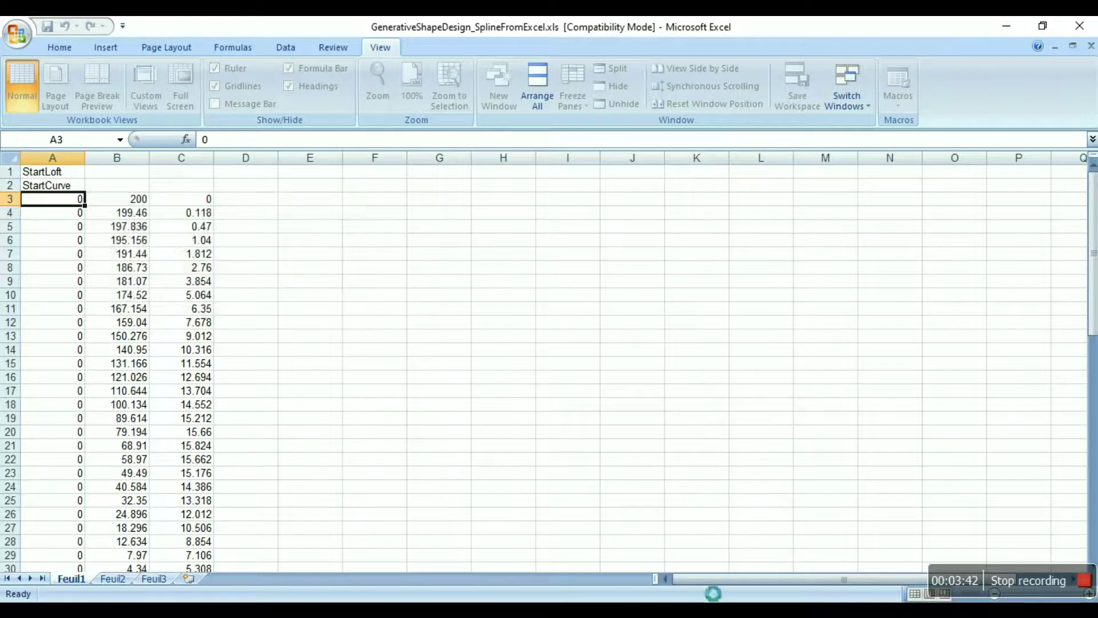
Switch to CATIA V5, exit the sketch and delete Sketch.1 together with the imported airfoil points.
mouse_move(653, 610)
left_click(659, 565)
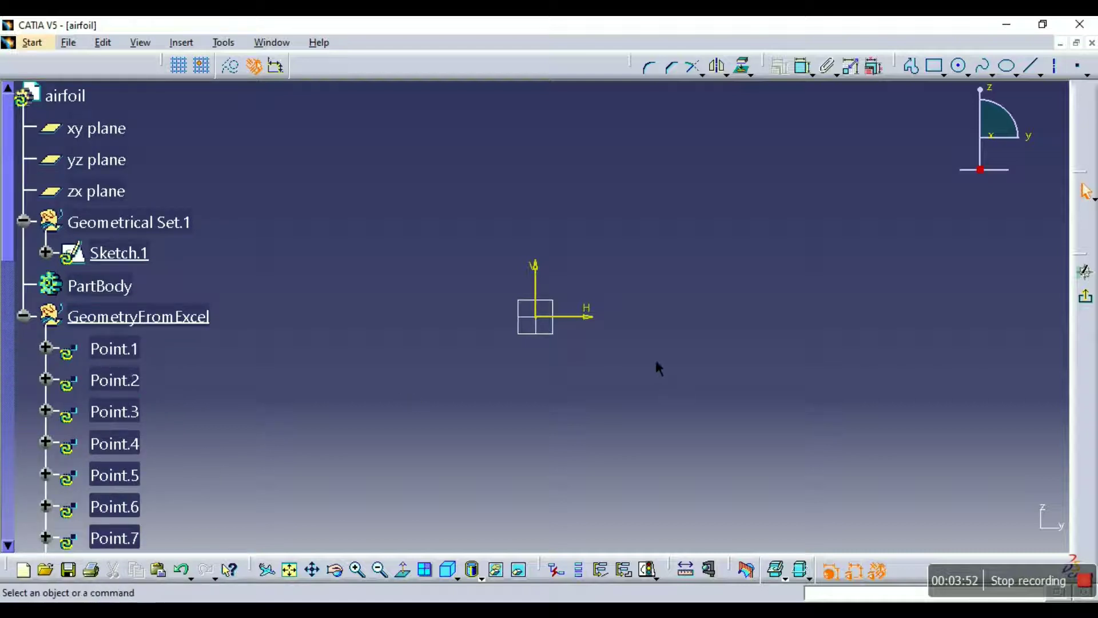
middle_click_drag(569, 376, 583, 359)
middle_click_drag(781, 414, 624, 416)
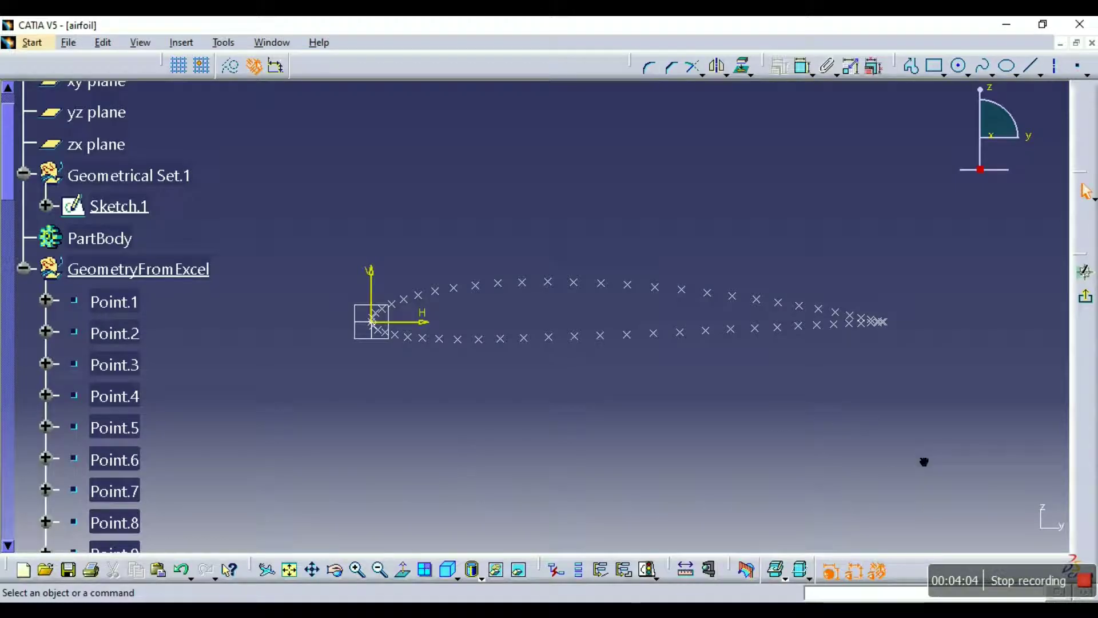
left_click_drag(917, 452, 317, 182)
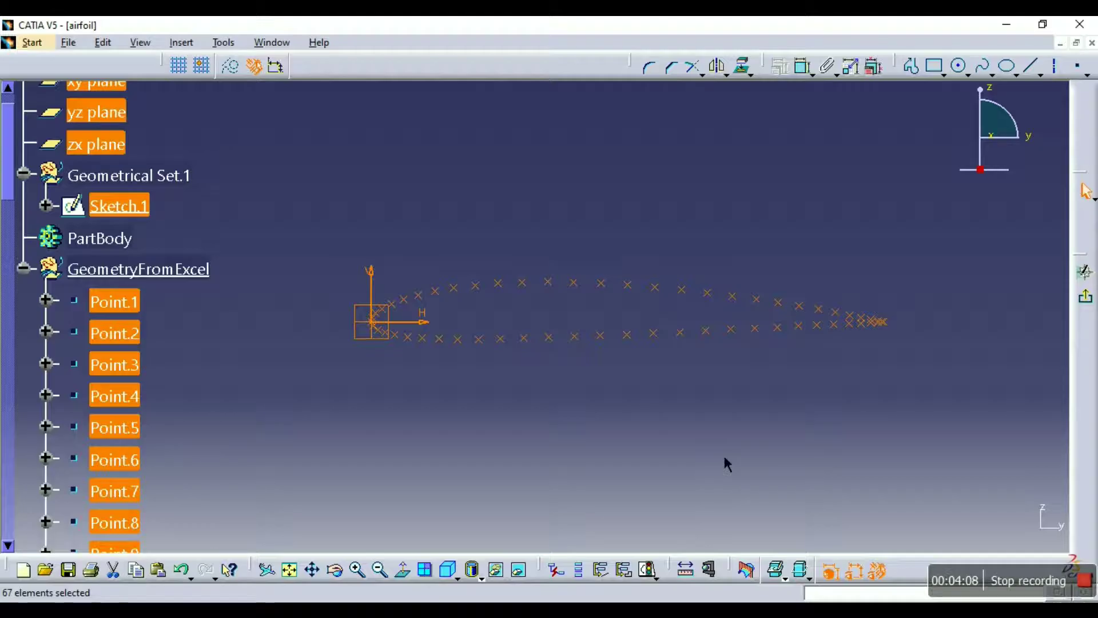
left_click(524, 389)
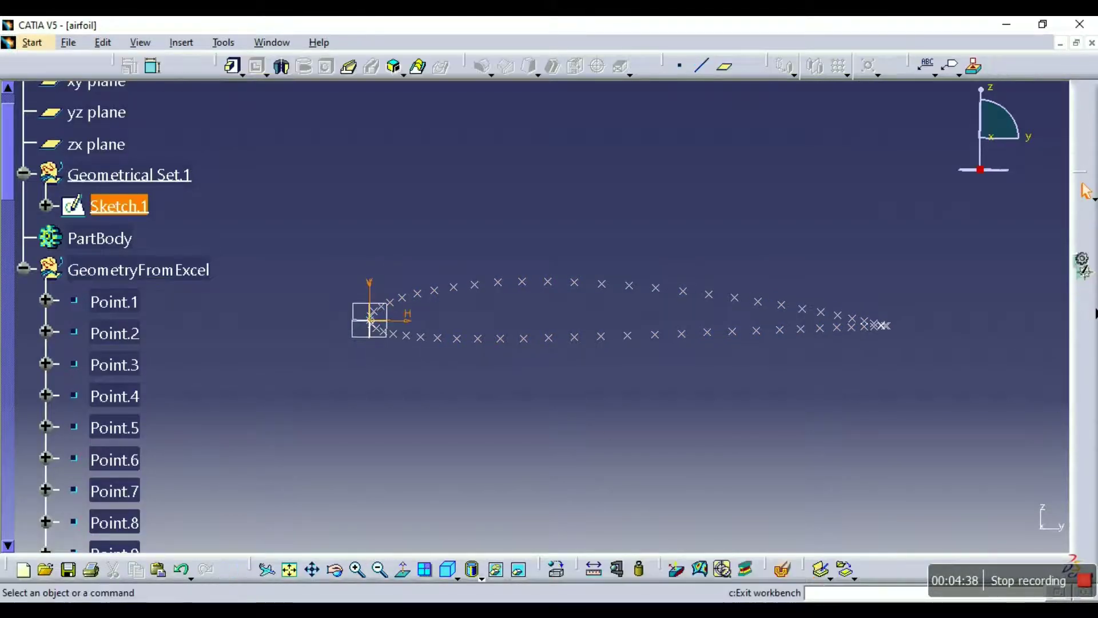
mouse_move(883, 448)
left_mouse_down()
mouse_move(596, 289)
mouse_move(368, 221)
mouse_move(378, 205)
mouse_move(881, 444)
left_mouse_up()
key("Delete")
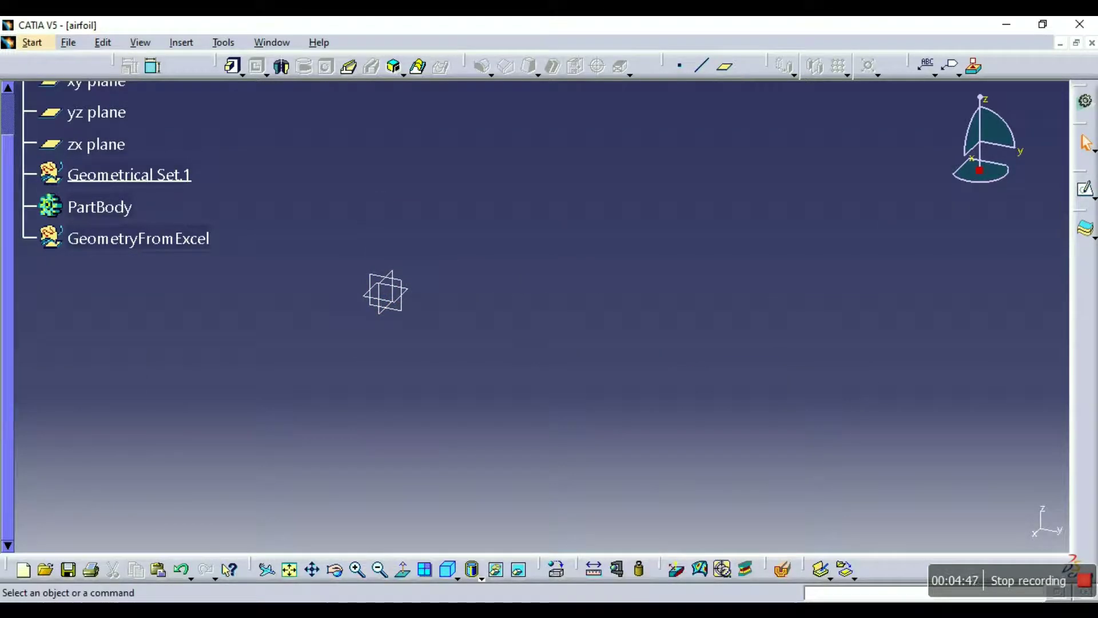
Switch back to GenerativeShapeDesign_SplineFromExcel.xls in Excel and run Feuil1.Main with entity kind 2, for points and splines.
mouse_move(691, 610)
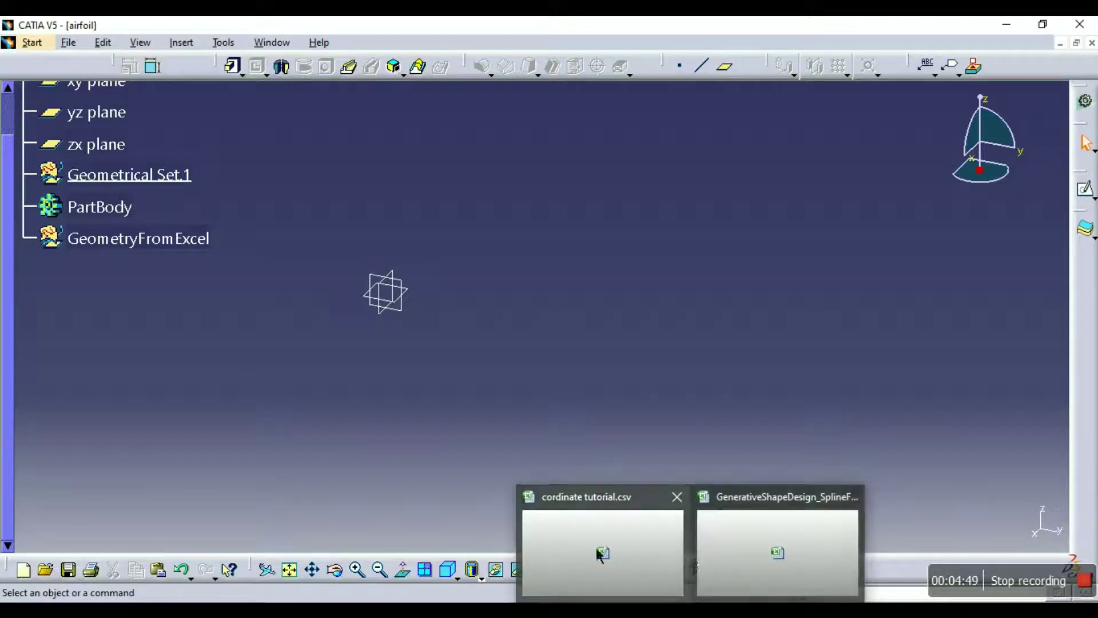
left_click(753, 555)
scroll(543, 366, "up", 8)
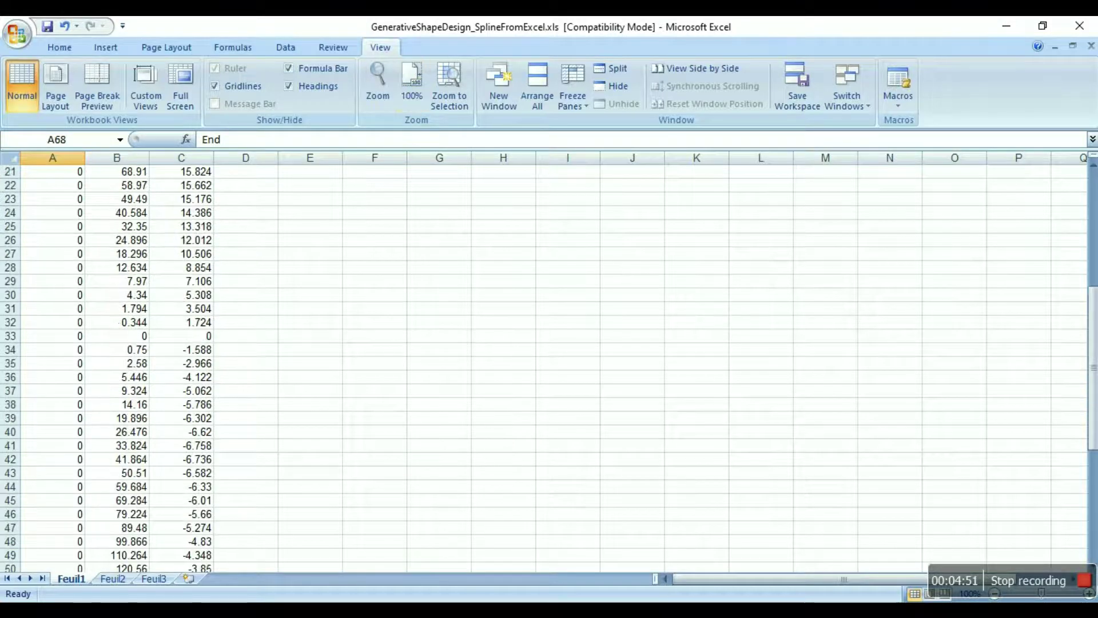
left_click(903, 110)
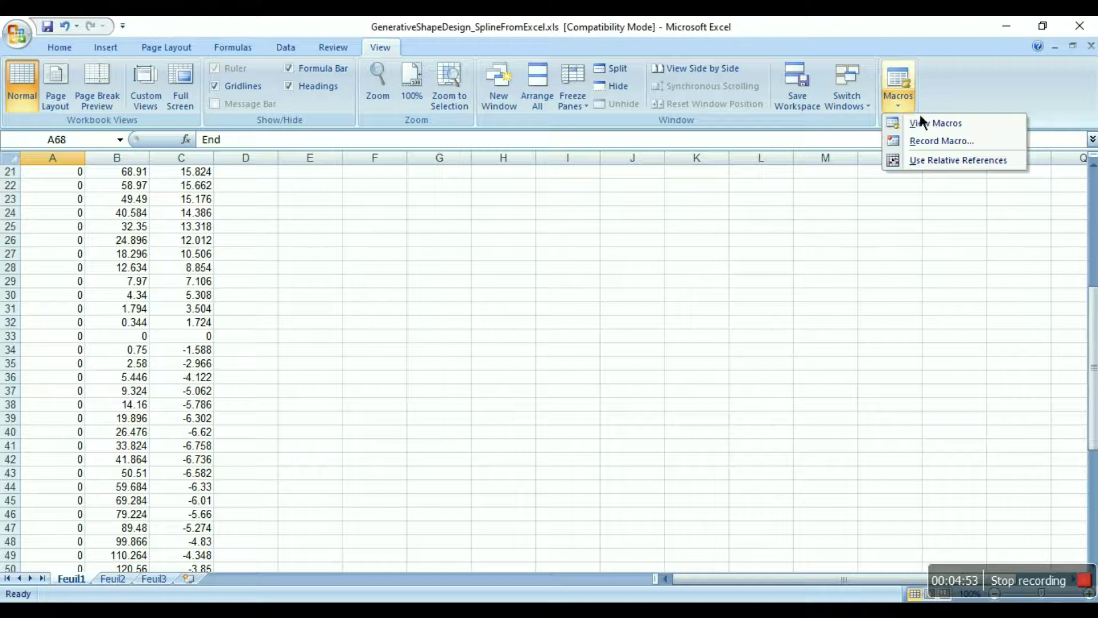
left_click(948, 128)
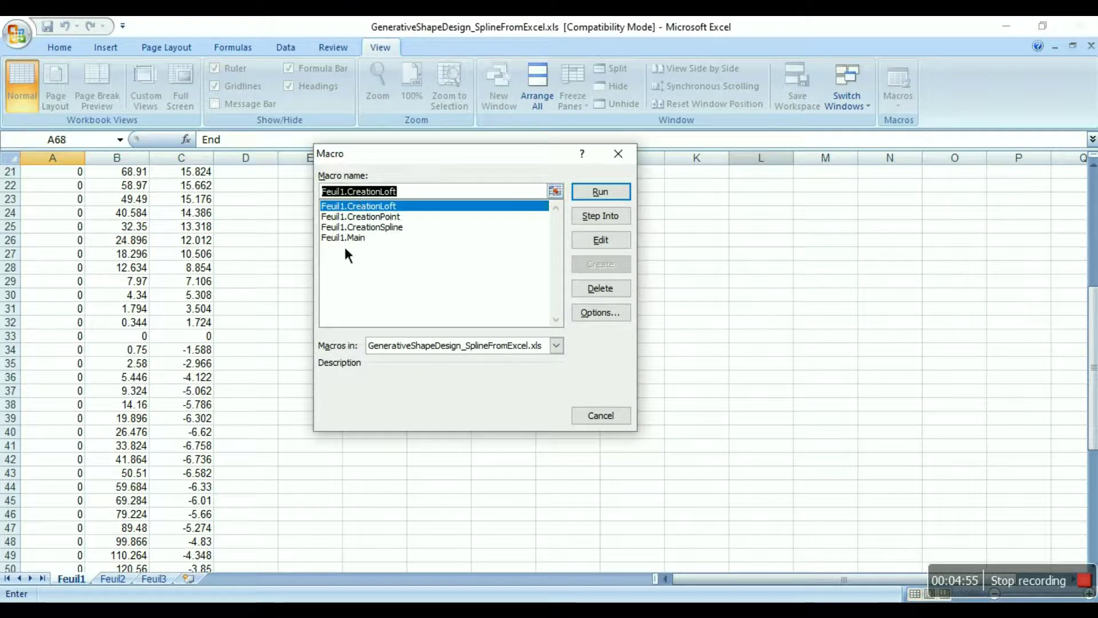
left_click(541, 237)
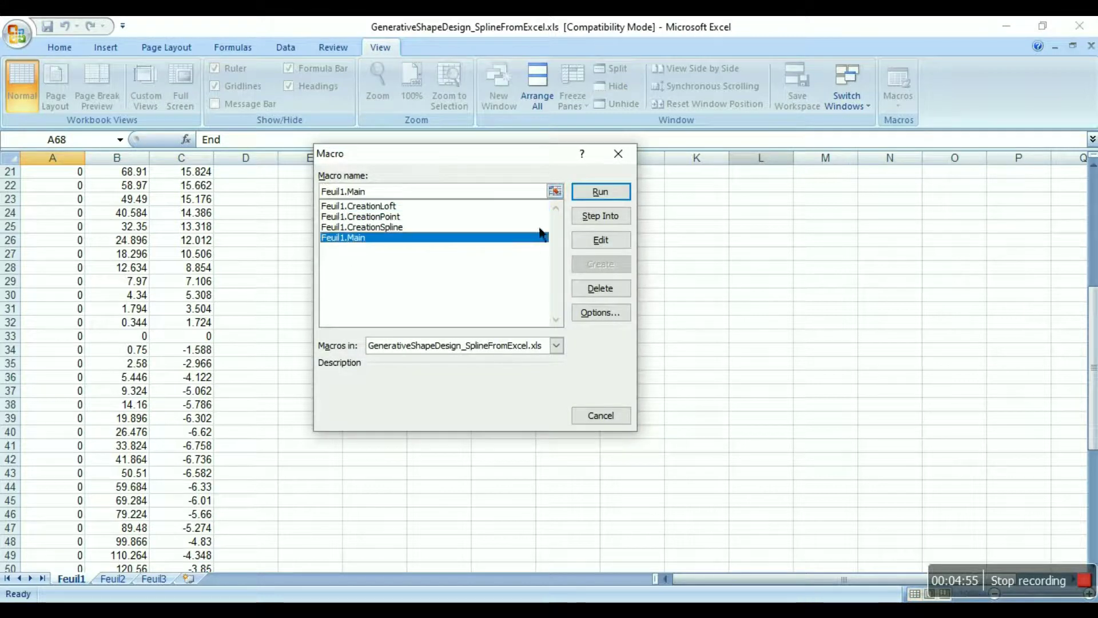
left_click(600, 191)
type("3")
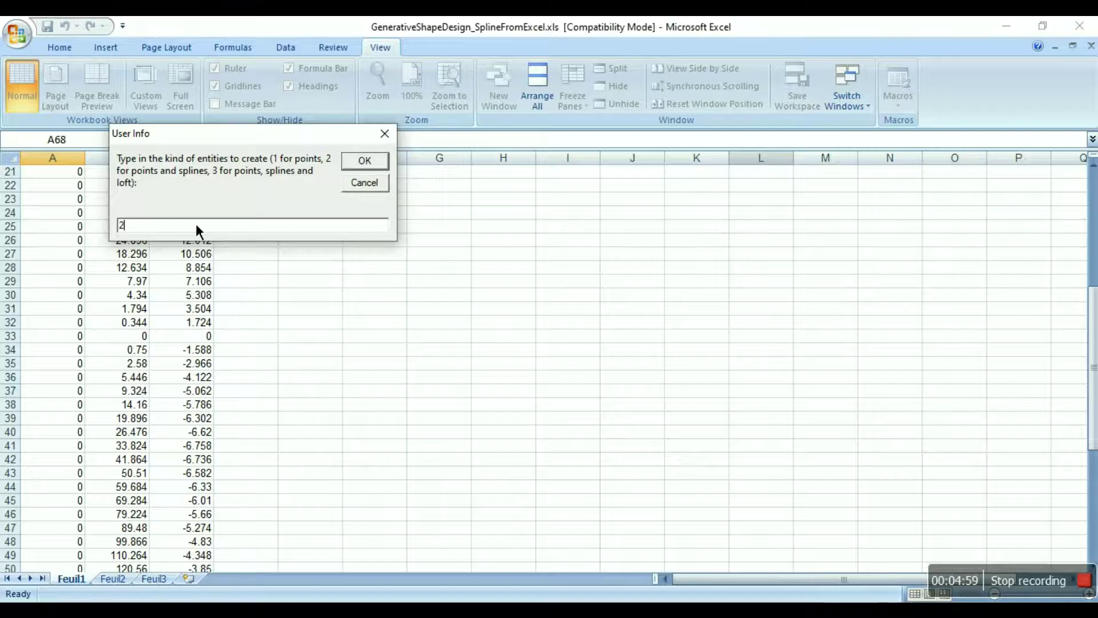
key("Return")
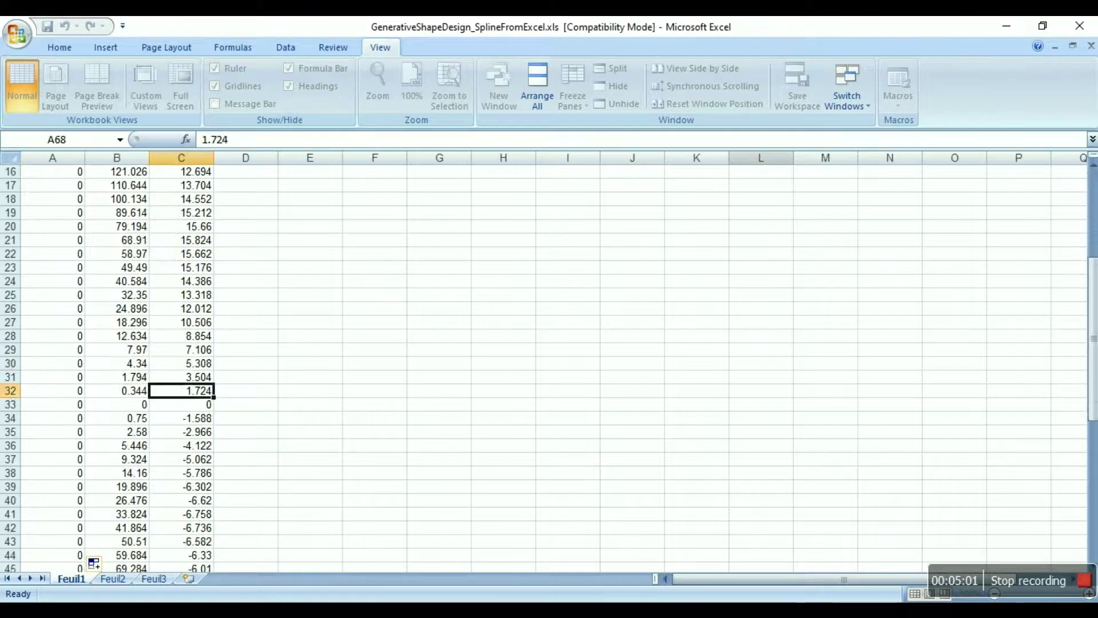
Switch to CATIA V5 and examine the imported airfoil spline and its points in the GeometryFromExcel set.
left_click(660, 590)
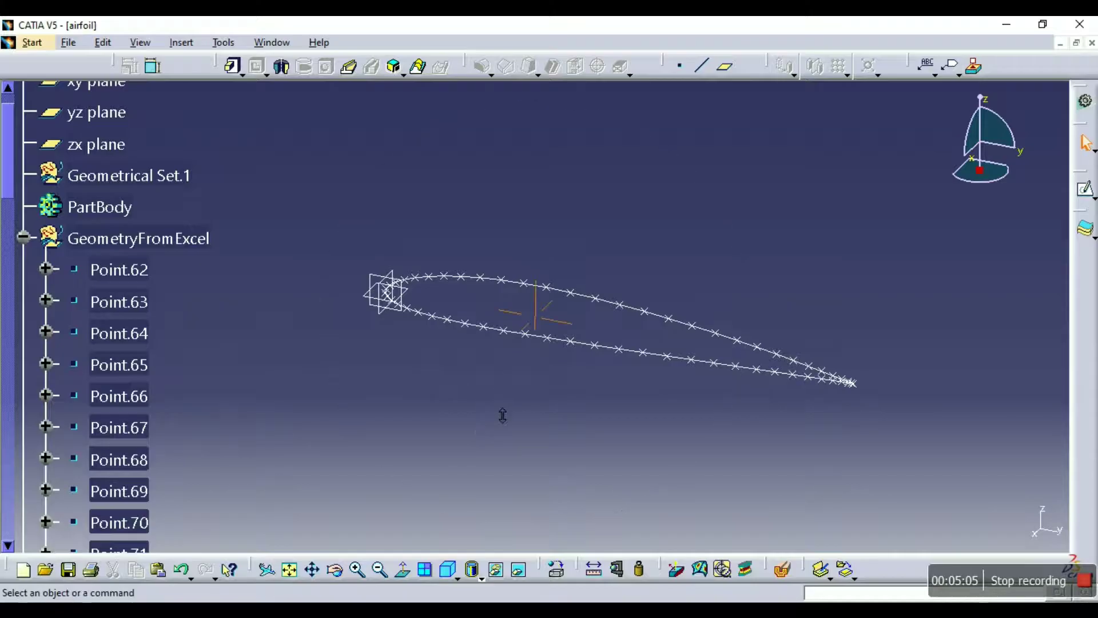
middle_click_drag(503, 415, 486, 352)
middle_click_drag(586, 474, 539, 461)
left_click(549, 462)
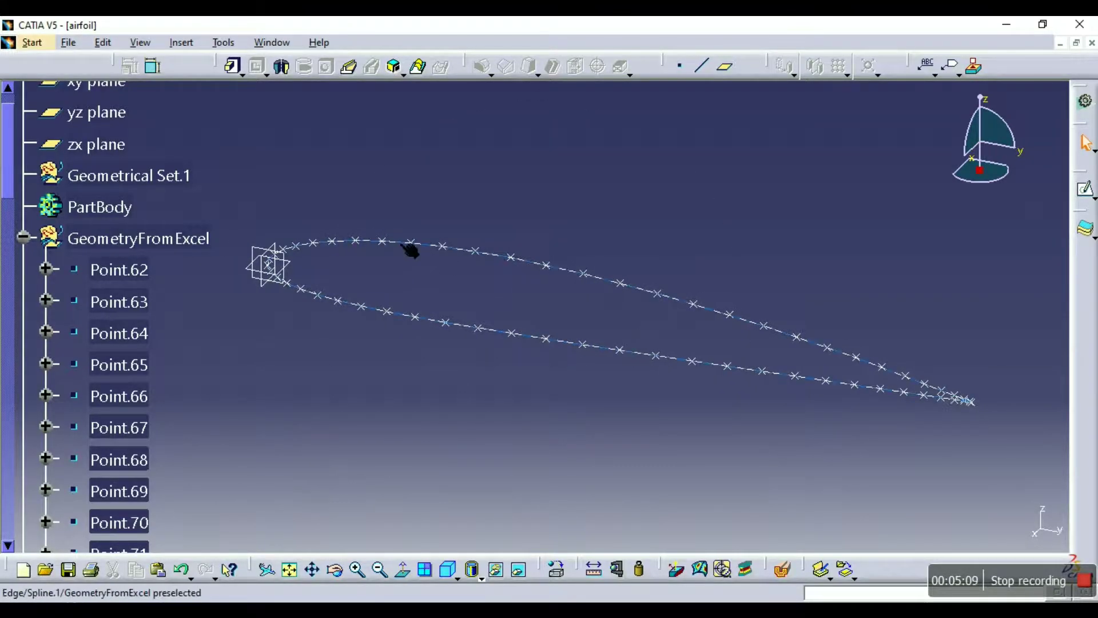
left_click(411, 251)
left_click(512, 430)
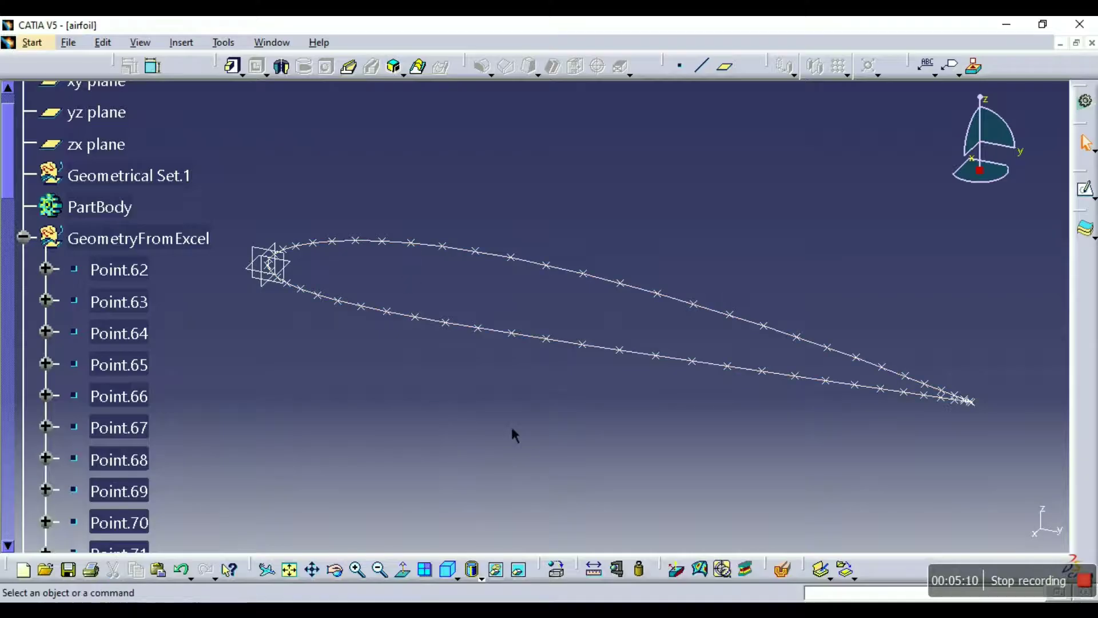
left_click(23, 237)
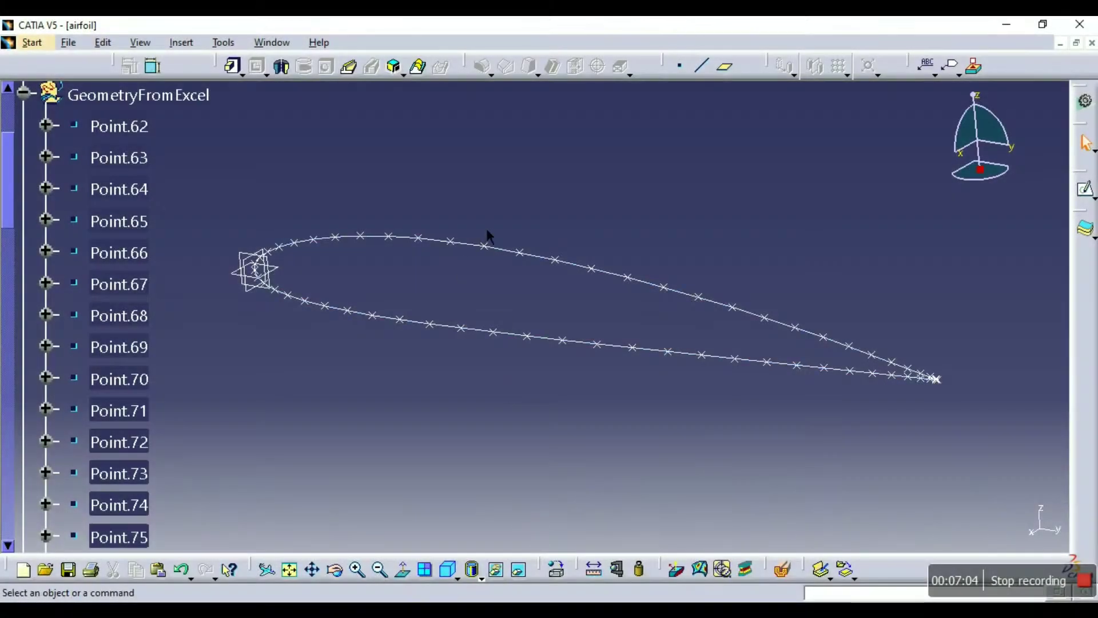
left_click(512, 253)
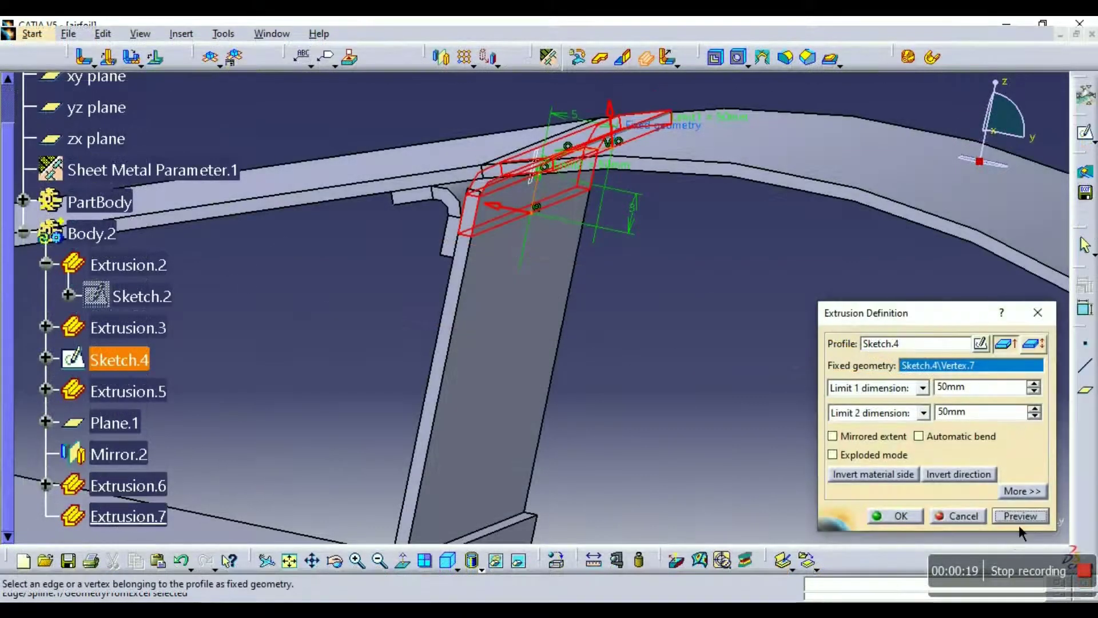
Invert the material side of the sheet metal extrusion of Sketch.4 and create the extrusion under the wing skin.
middle_click_drag(635, 324, 632, 409)
scroll(633, 408, "up", 1)
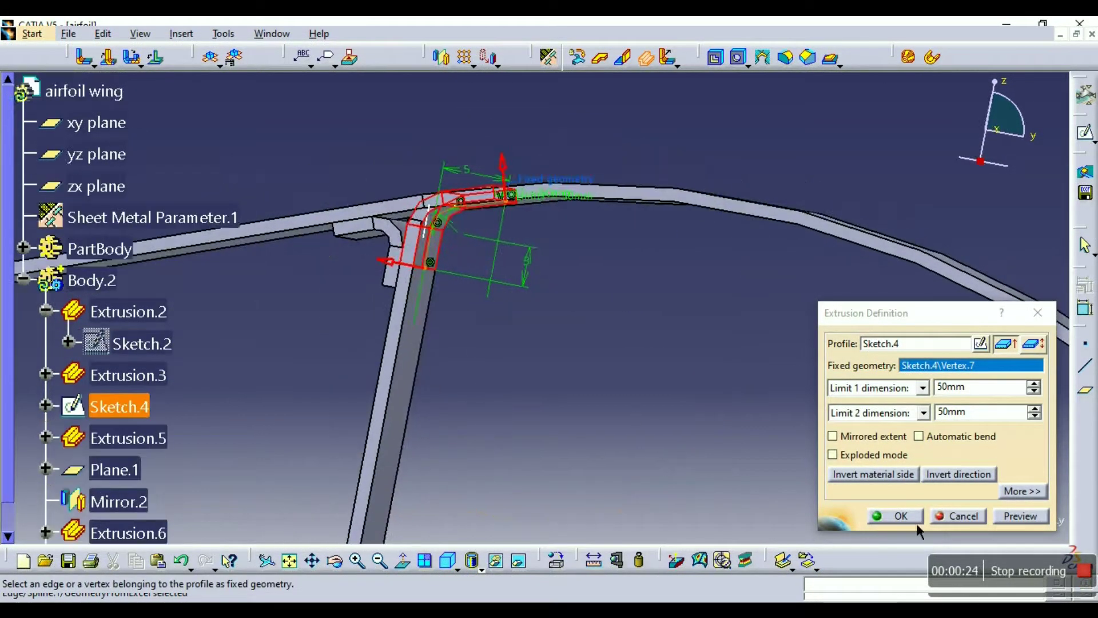
left_click(929, 477)
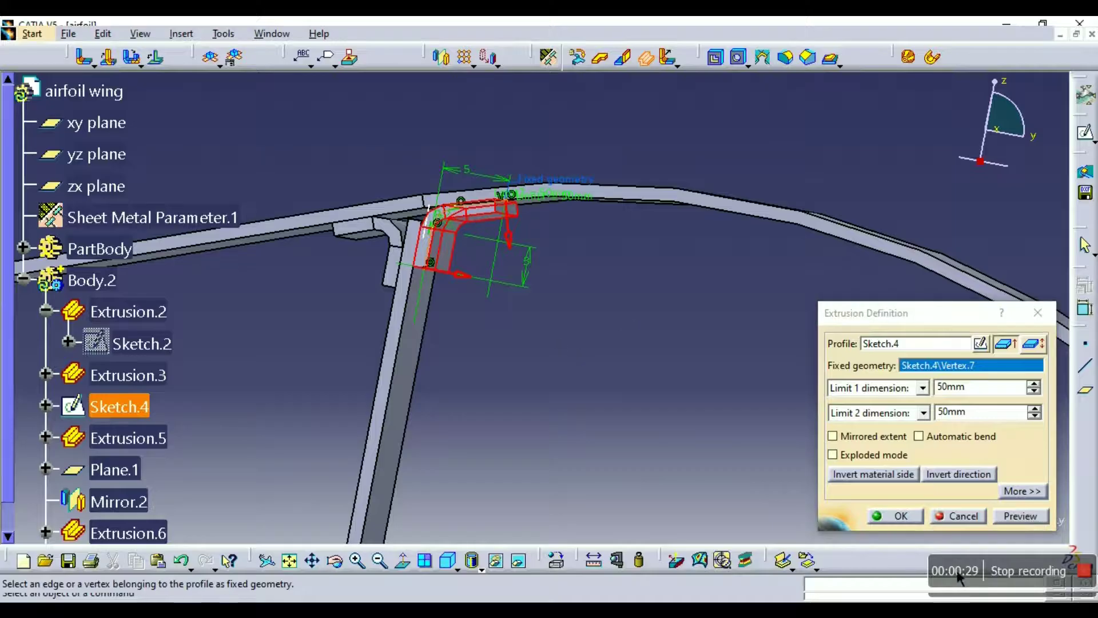
left_click(900, 517)
left_click(1024, 517)
middle_click_drag(510, 284, 515, 401, "ctrl")
middle_click_drag(720, 282, 657, 344)
left_click(448, 560)
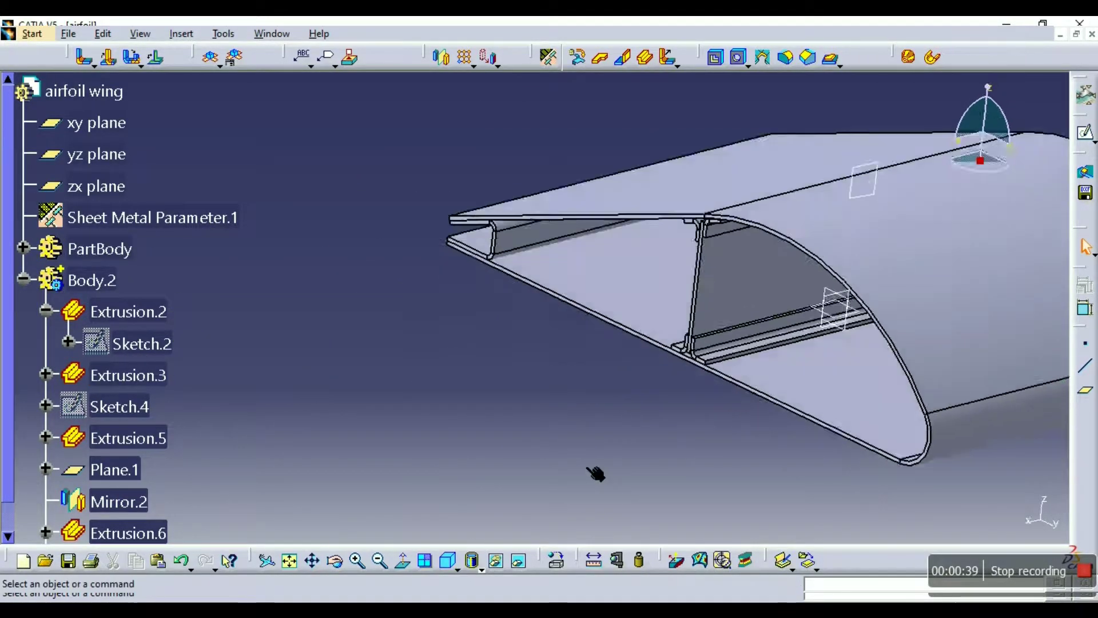
middle_click_drag(596, 474, 728, 503, "ctrl")
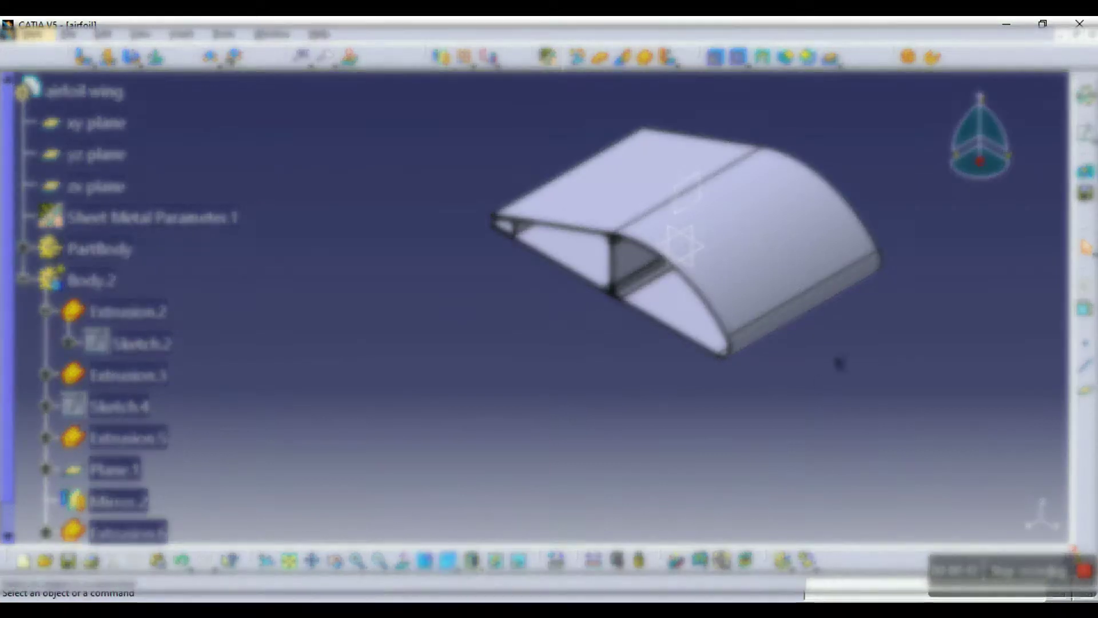